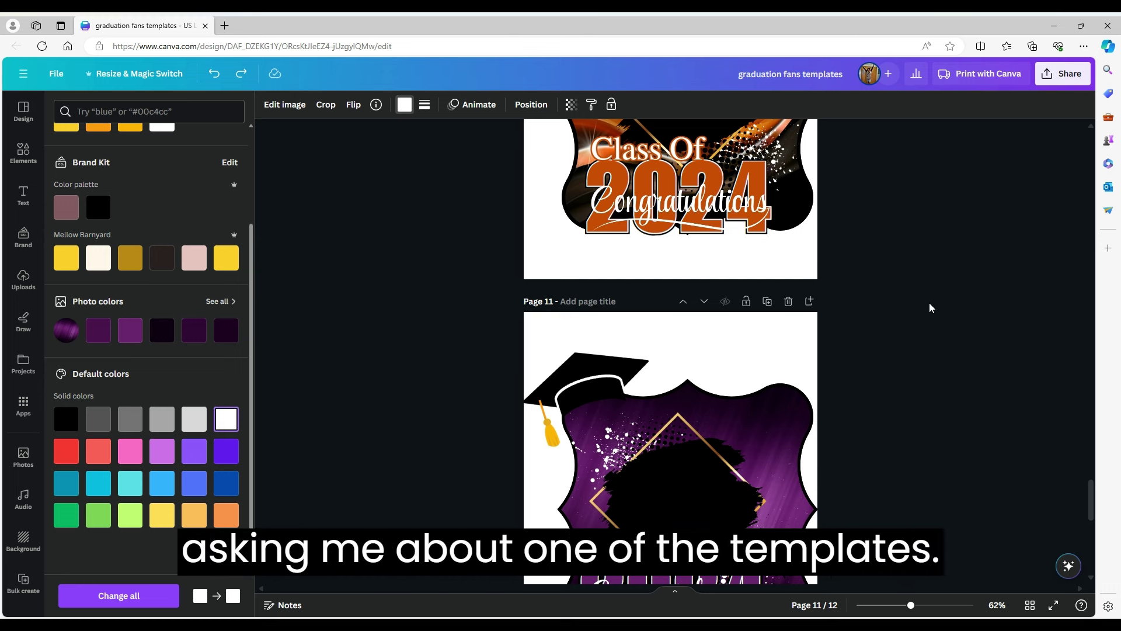
- Scroll up through the design to bring page 1's red fan into view
scroll(930, 304, "up", 3)
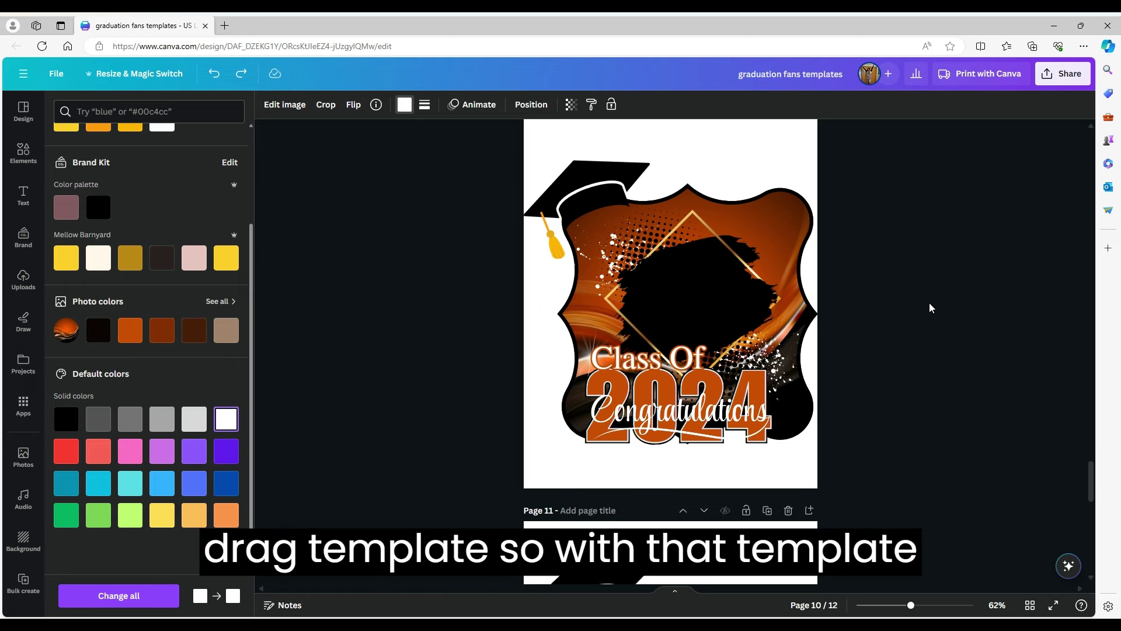
scroll(930, 308, "up", 9)
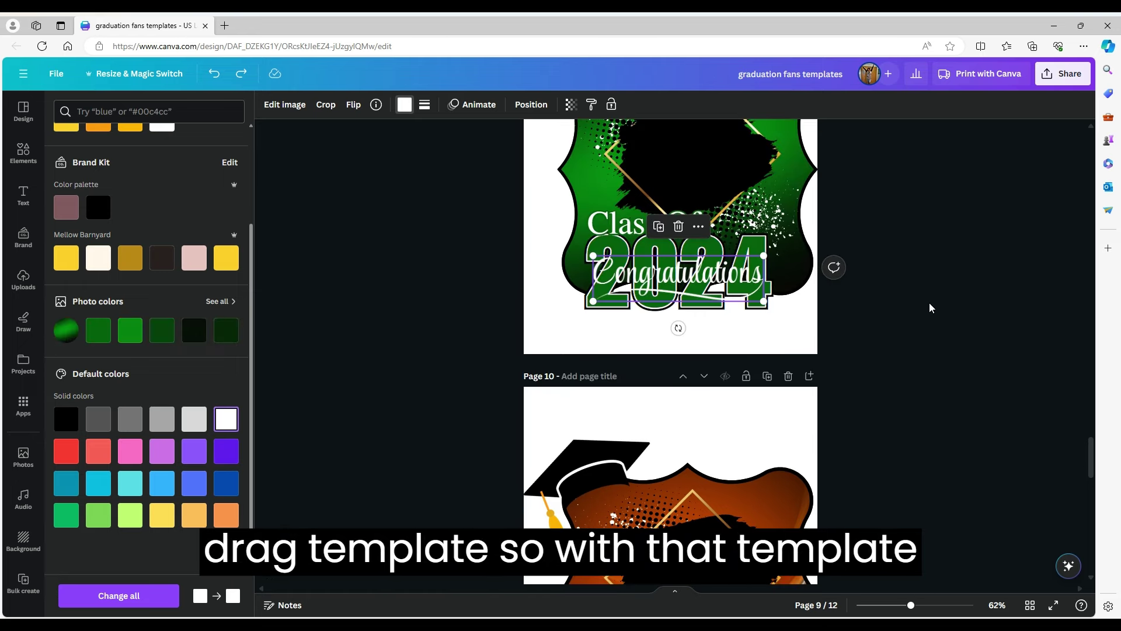
scroll(930, 308, "up", 2)
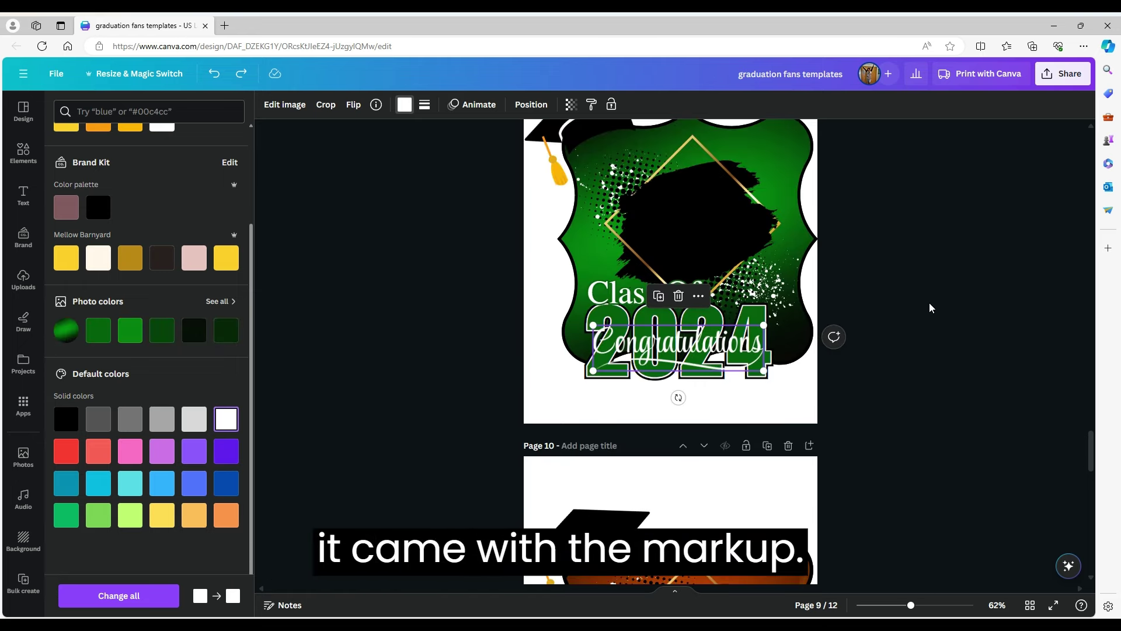
scroll(930, 307, "up", 5)
scroll(930, 303, "up", 6)
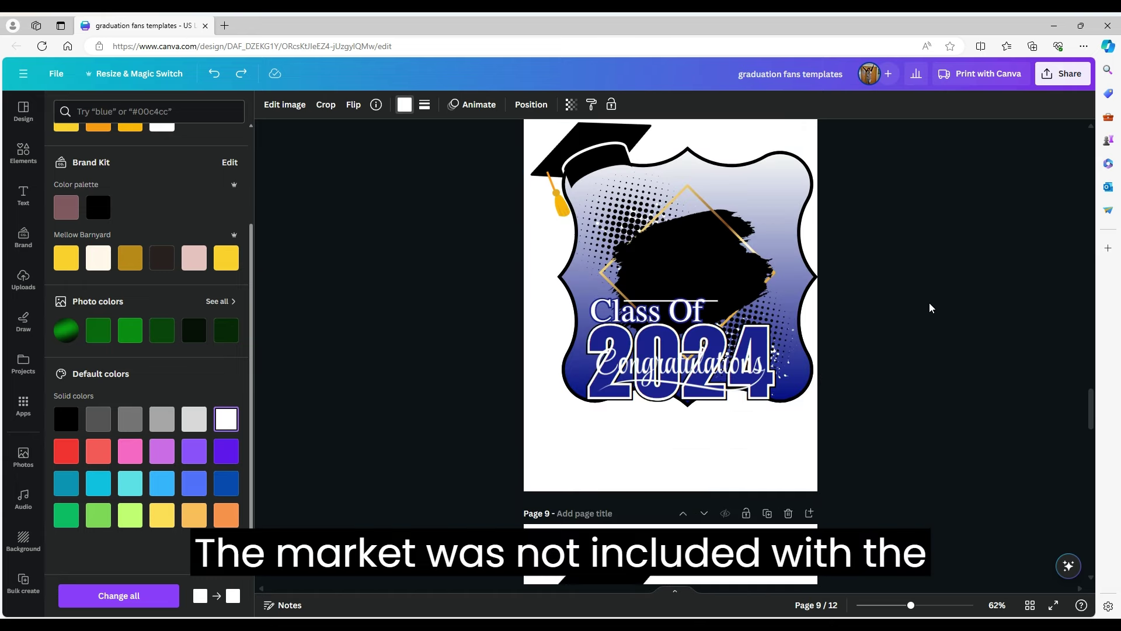
scroll(930, 304, "up", 3)
scroll(930, 308, "up", 4)
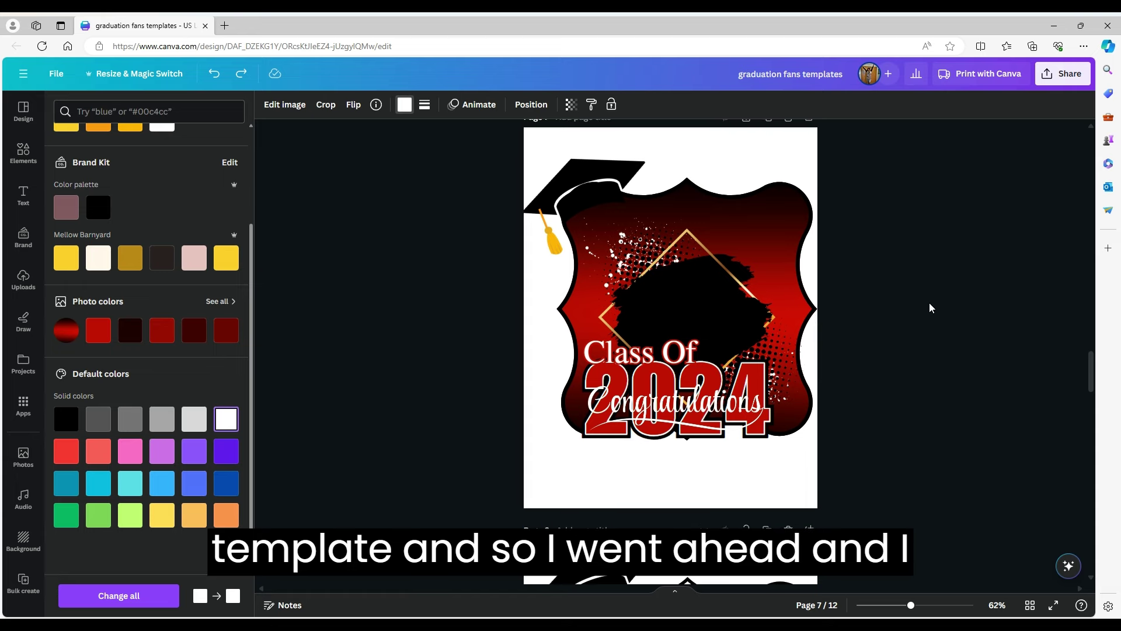
scroll(929, 308, "up", 5)
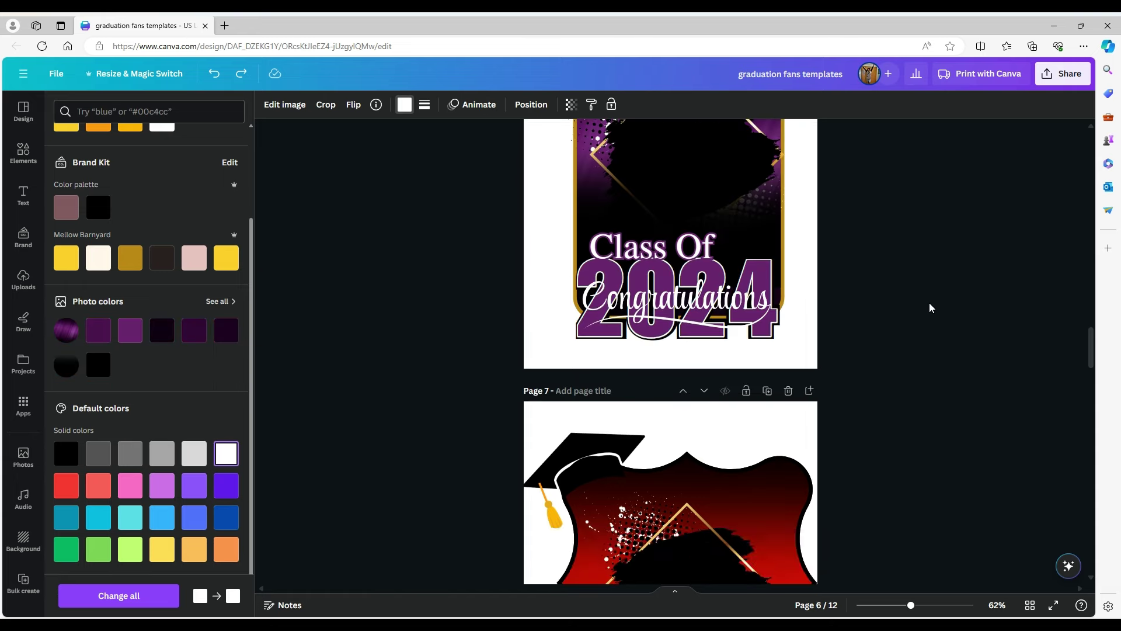
scroll(929, 307, "up", 4)
scroll(930, 308, "up", 5)
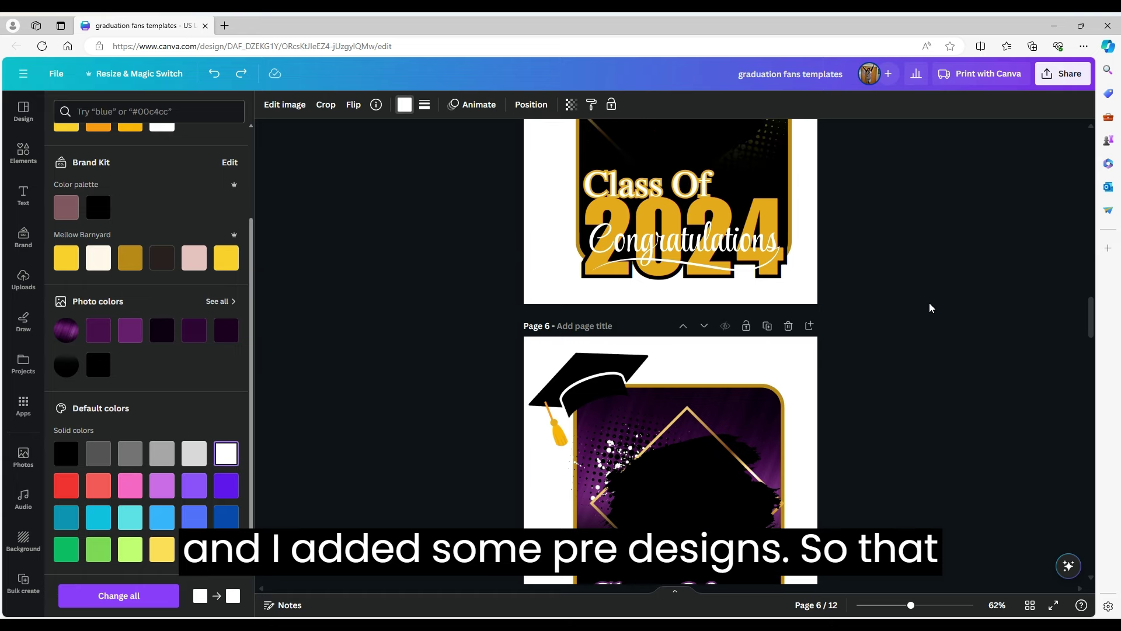
scroll(929, 308, "up", 15)
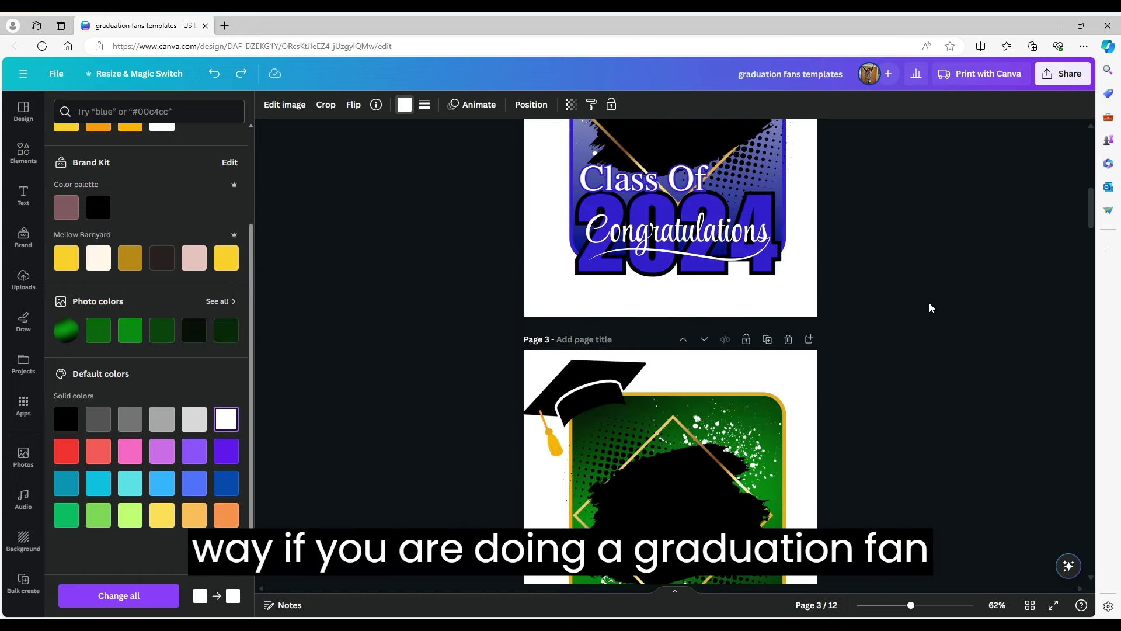
scroll(929, 307, "up", 5)
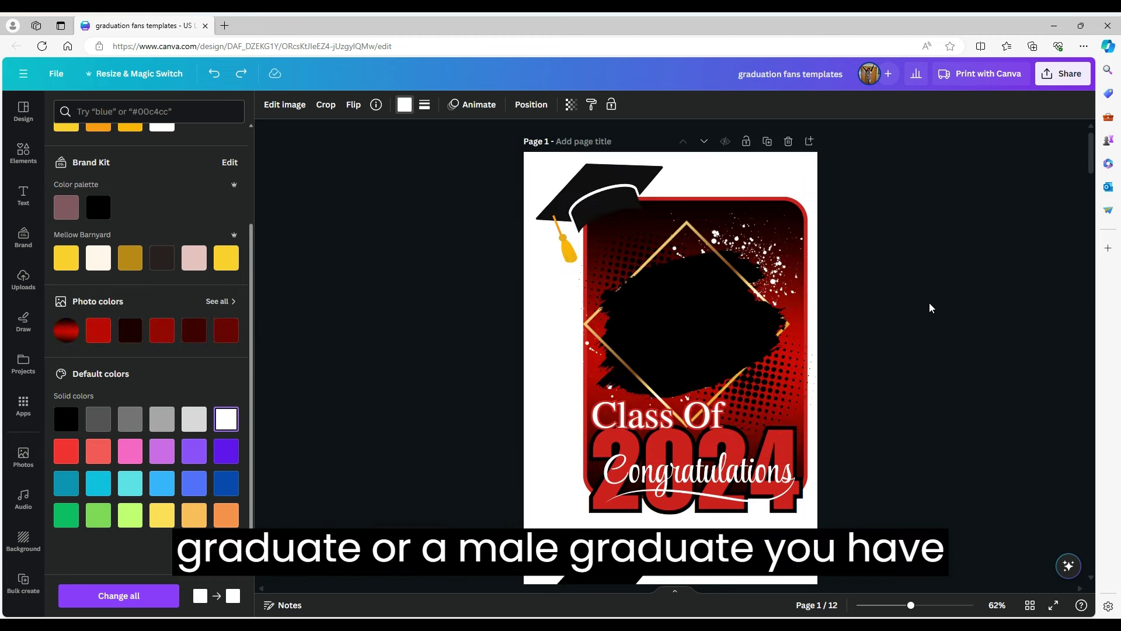
scroll(930, 303, "down", 3)
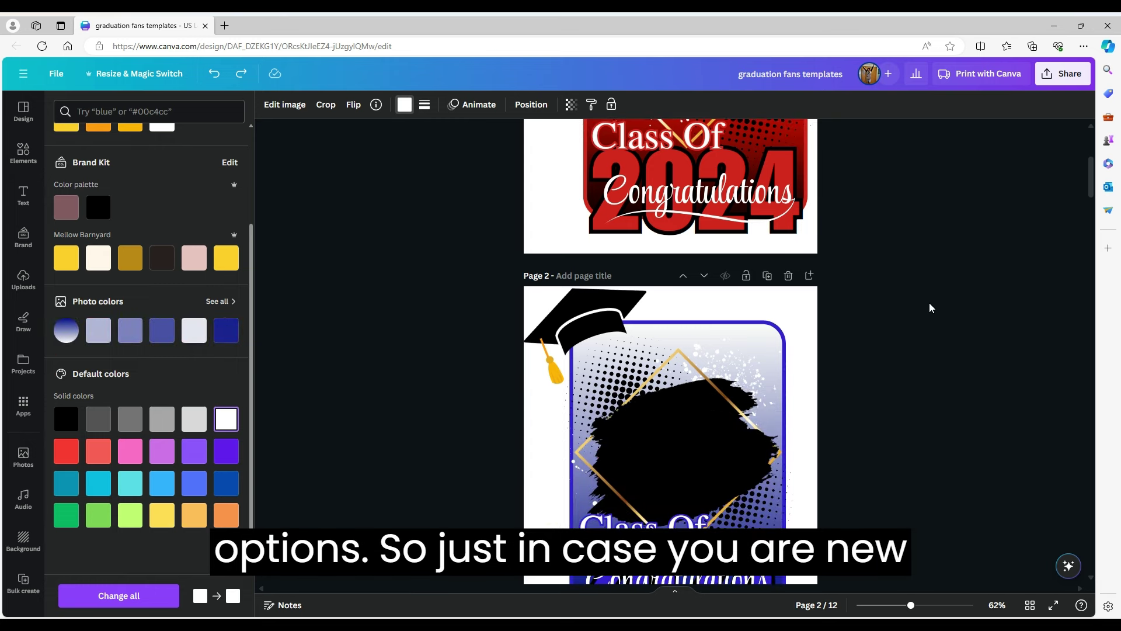
scroll(930, 303, "up", 3)
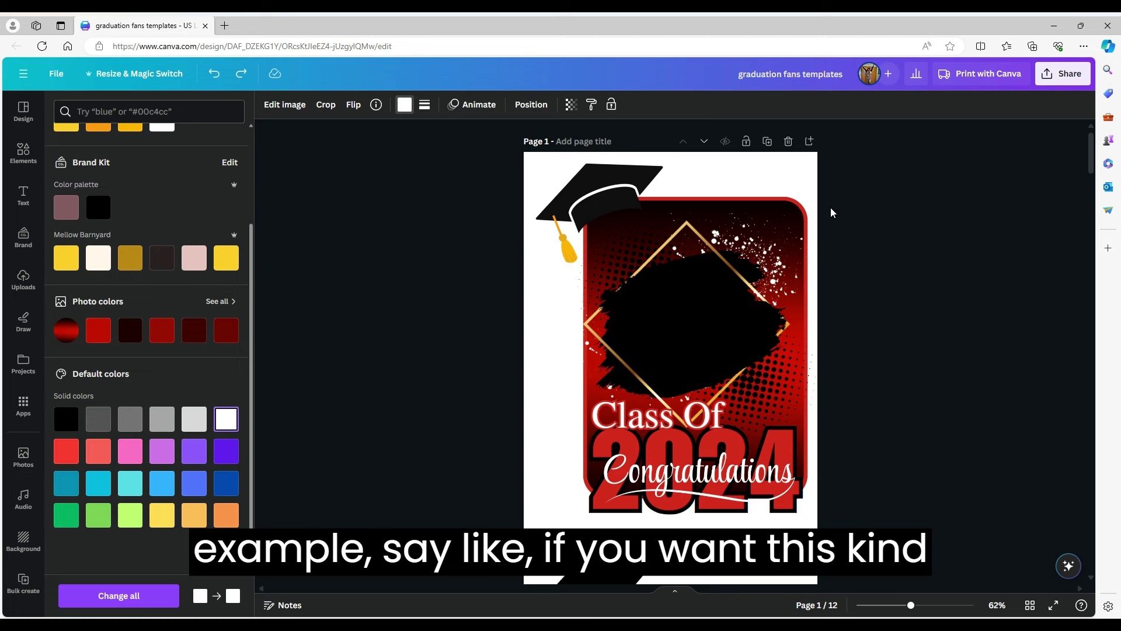
- Give the page 1 fan frame a purple border and ungroup it into separate elements
left_click(766, 210)
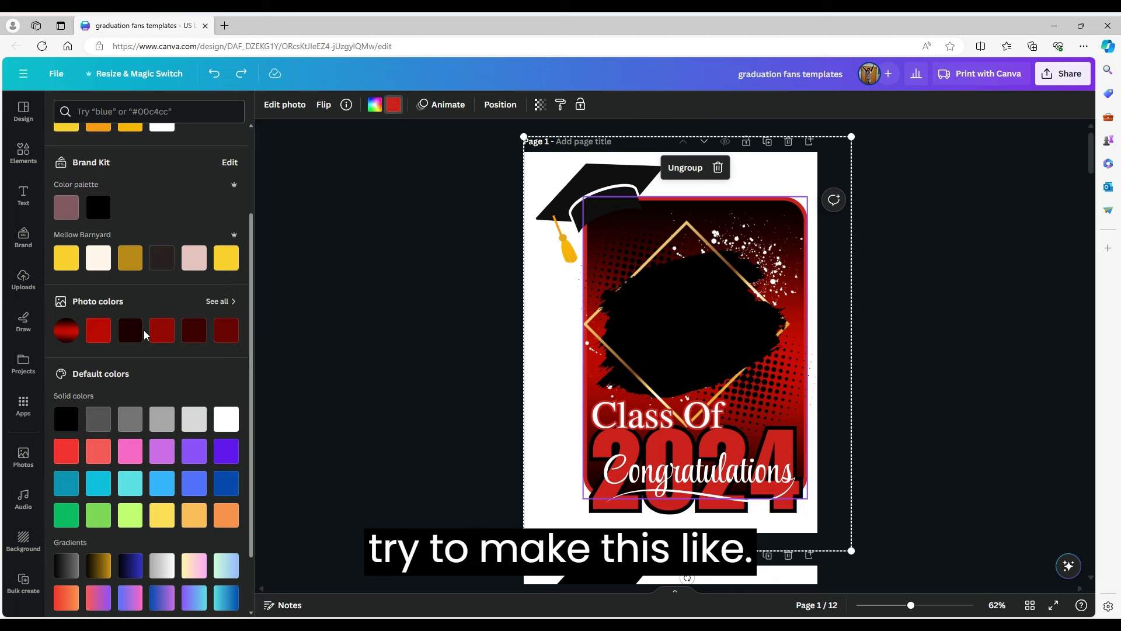
scroll(150, 348, "down", 1)
left_click(194, 379)
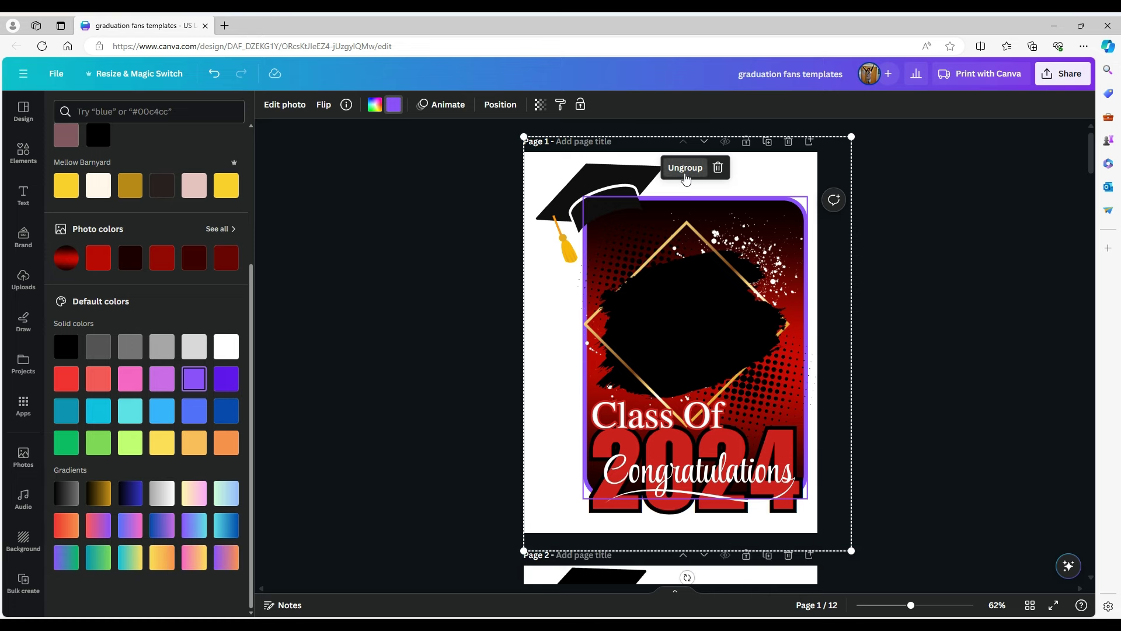
left_click(685, 168)
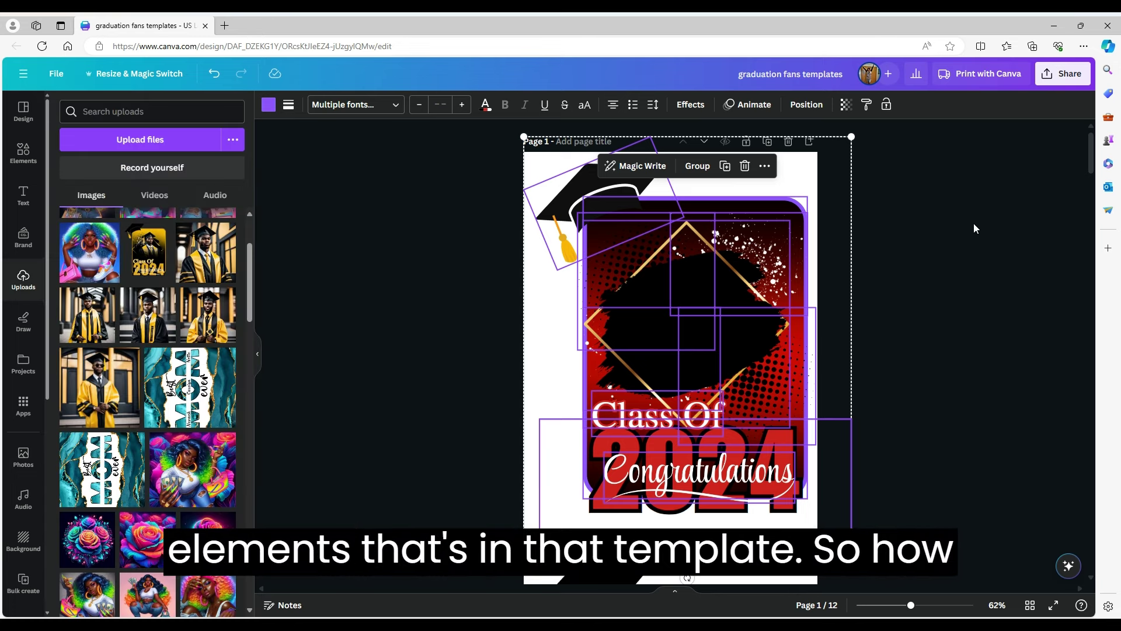
- Select the purple-bordered frame and list page 1's layers, from Class Of text to red background
left_click(946, 227)
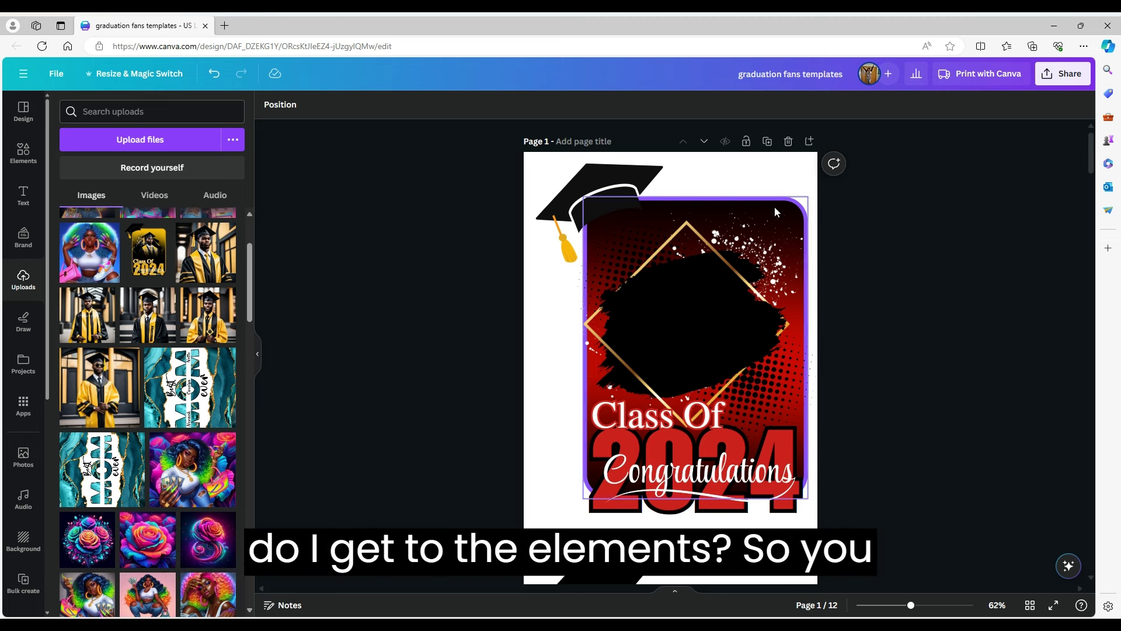
left_click(755, 207)
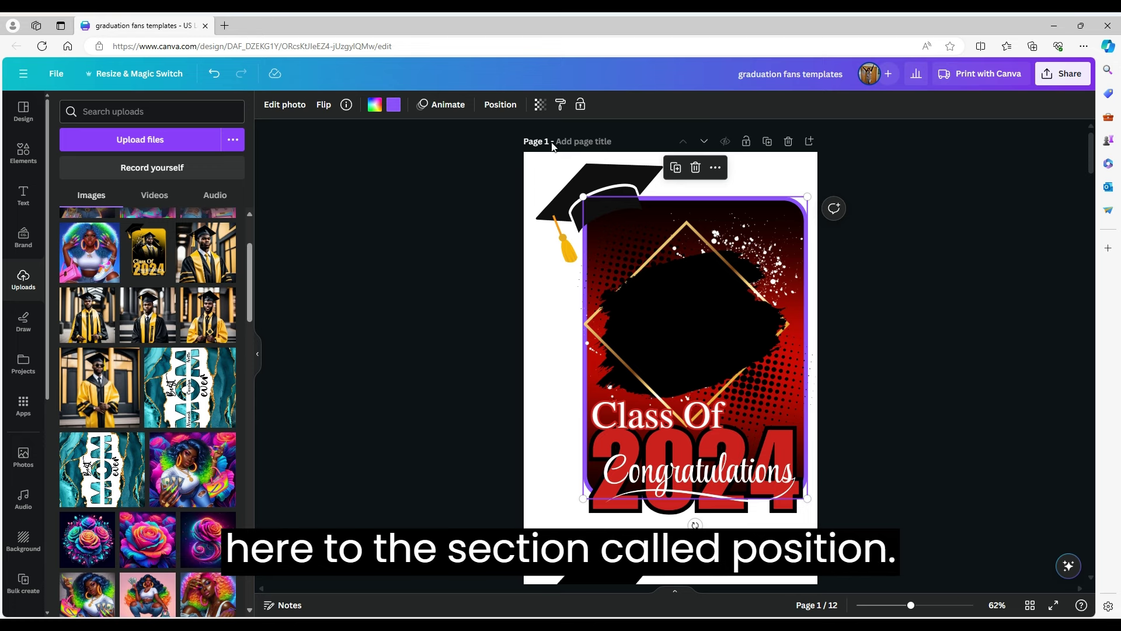
left_click(493, 112)
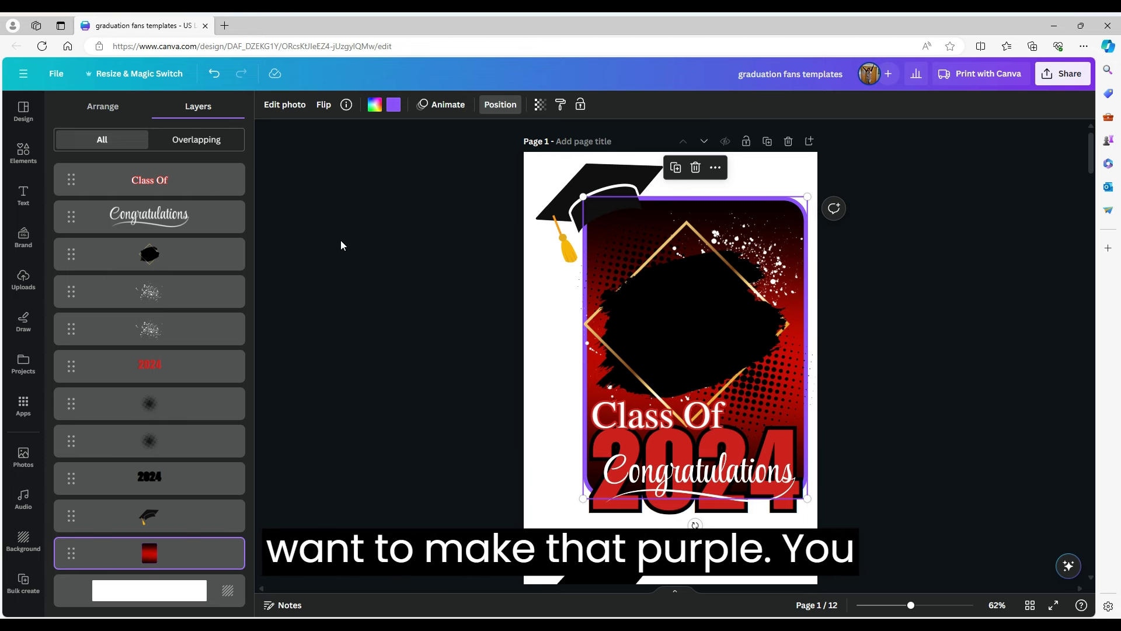
- Try light purple as the page 1 fan frame's first colour
left_click(375, 105)
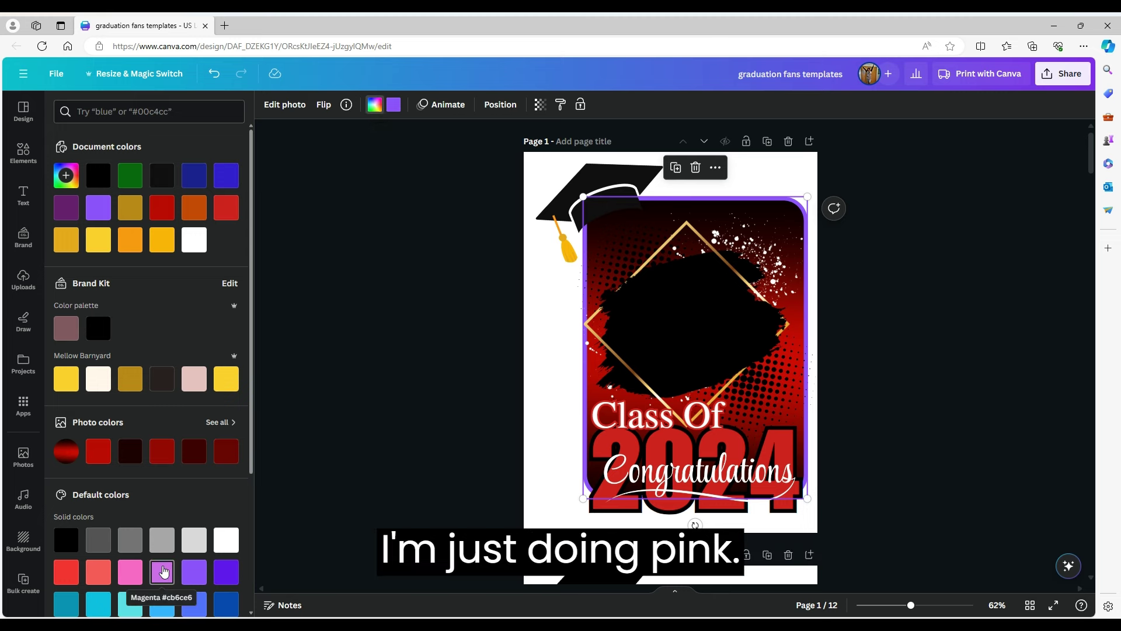
left_click(160, 571)
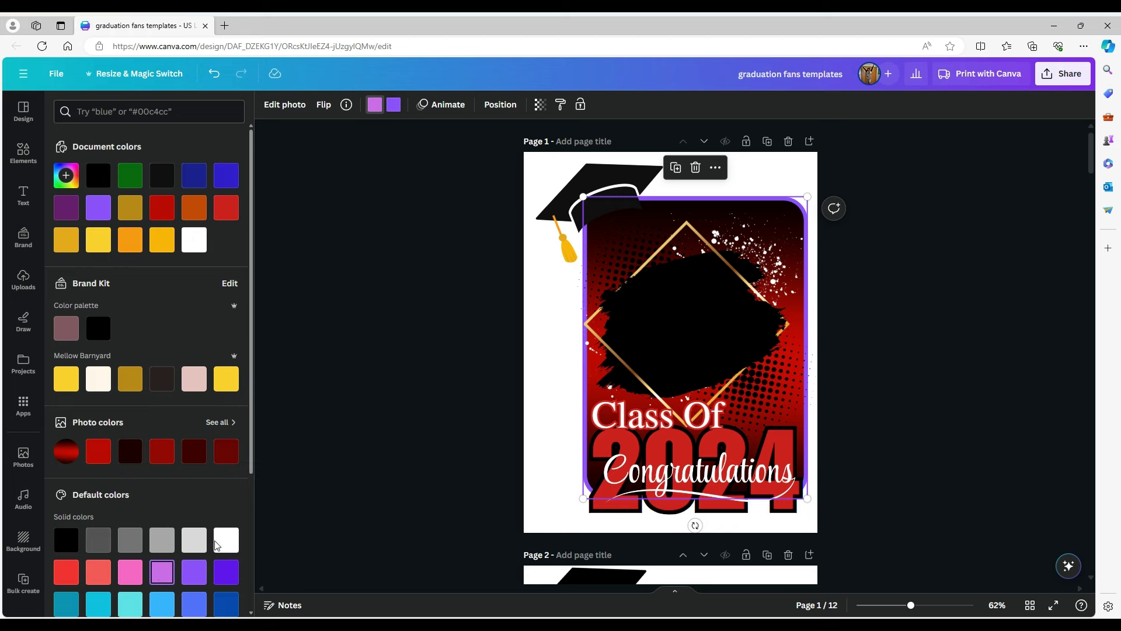
scroll(374, 486, "down", 5)
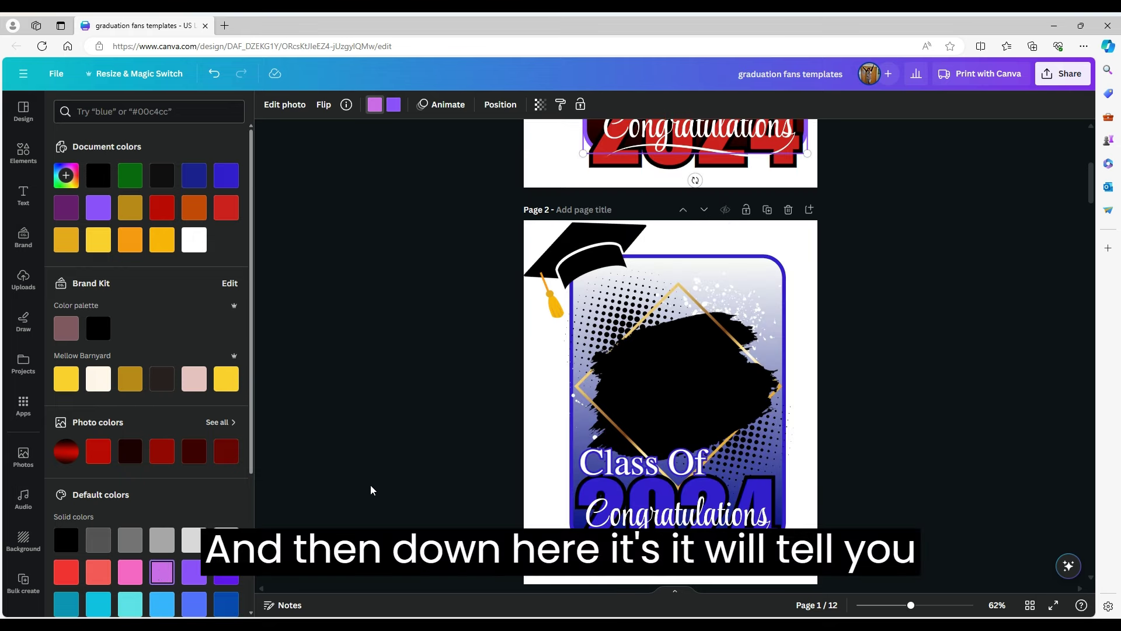
scroll(370, 485, "down", 4)
scroll(195, 570, "down", 3)
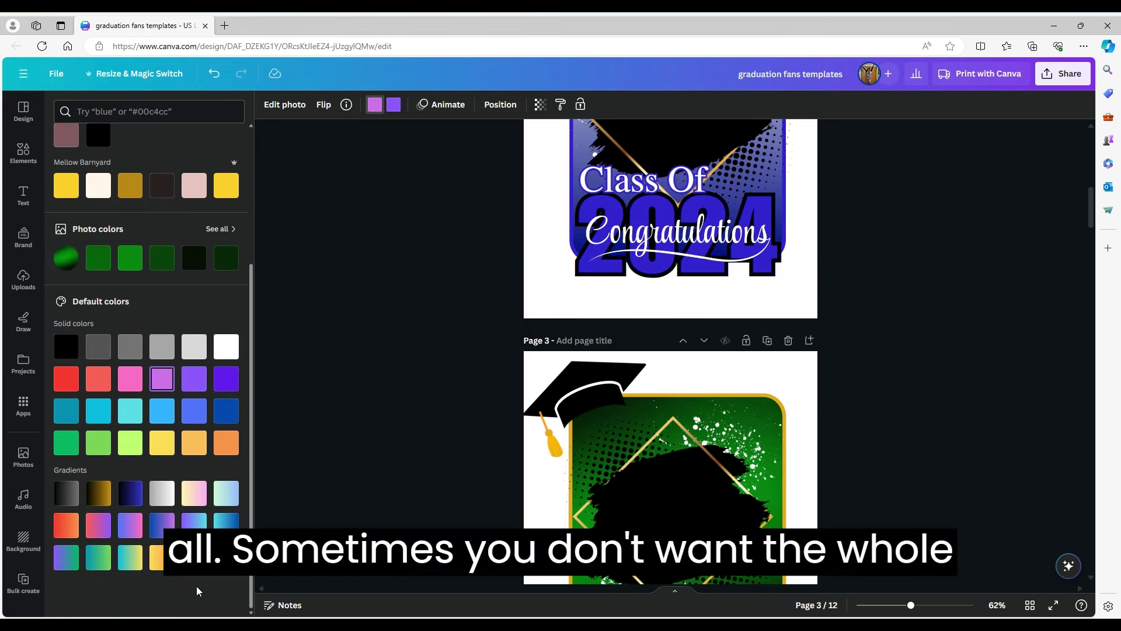
scroll(200, 580, "up", 3)
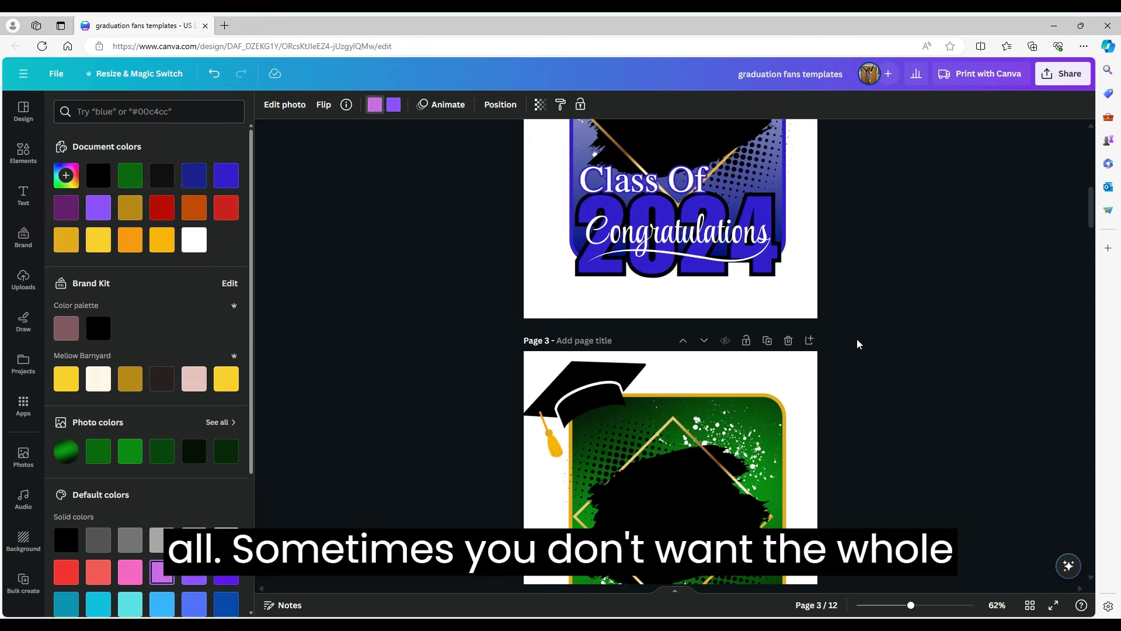
scroll(913, 326, "up", 1)
scroll(913, 325, "up", 6)
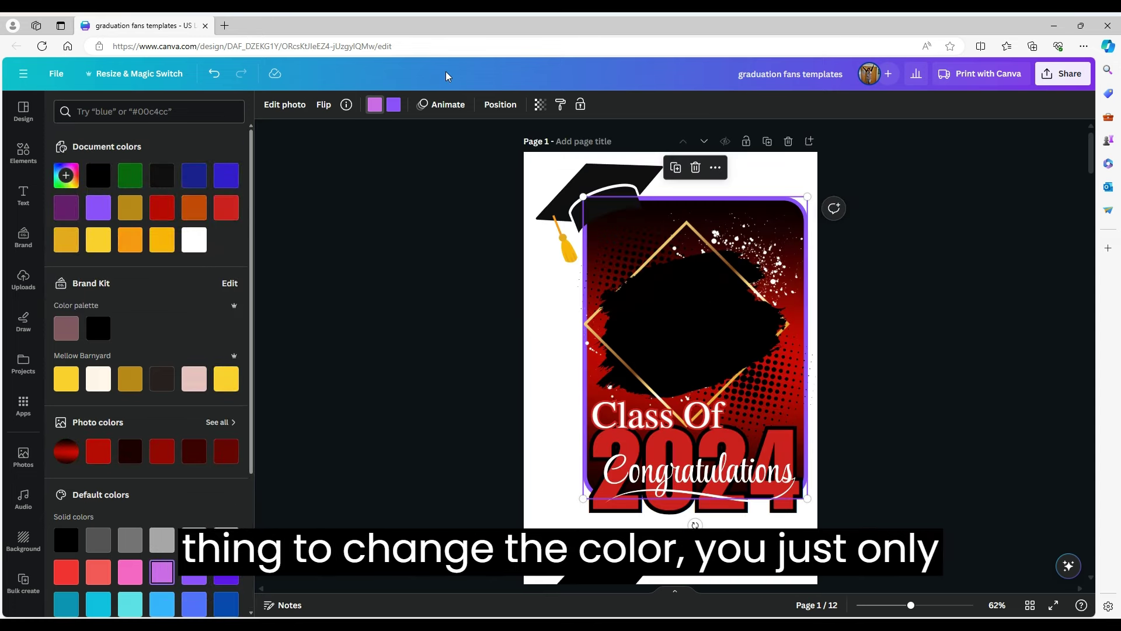
left_click(489, 104)
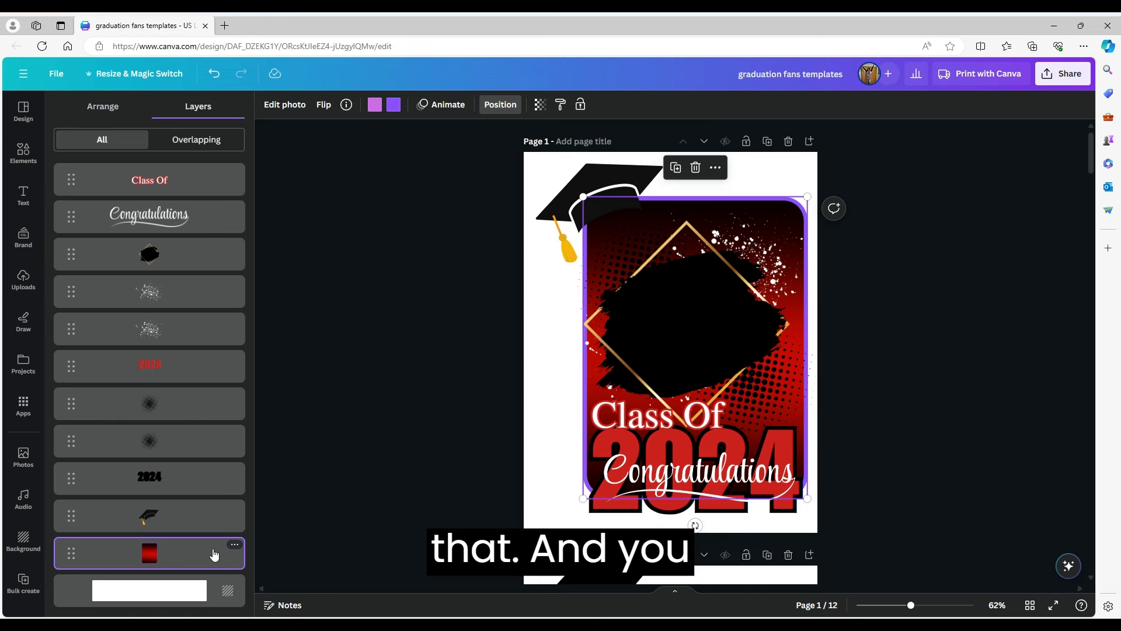
- Switch the frame's first colour to the orange Document colour swatch
left_click(374, 105)
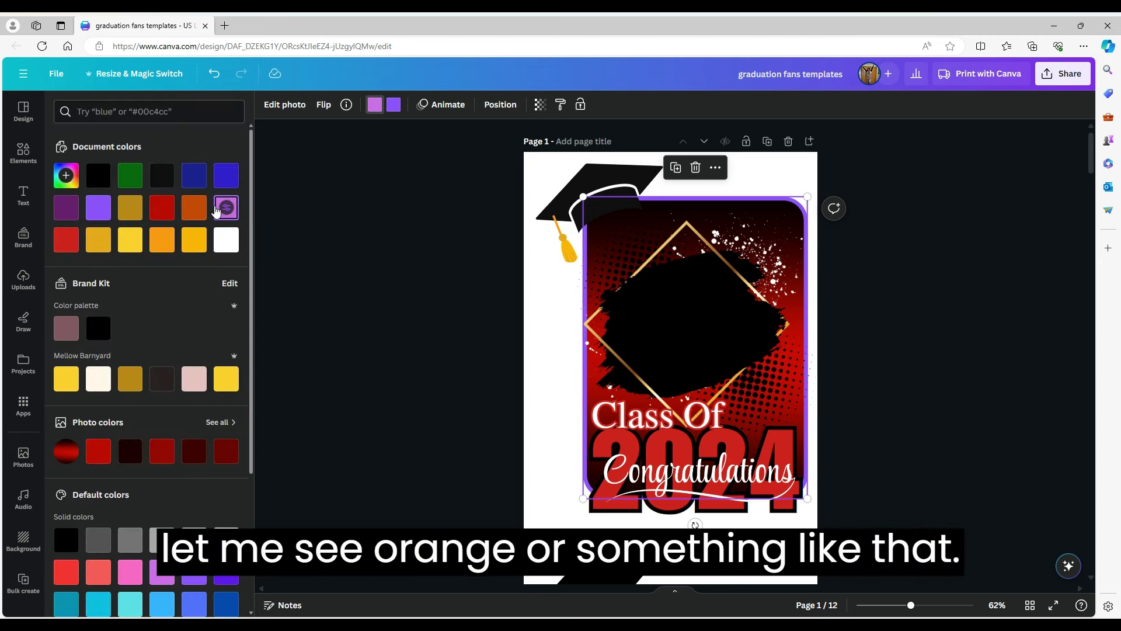
left_click(162, 239)
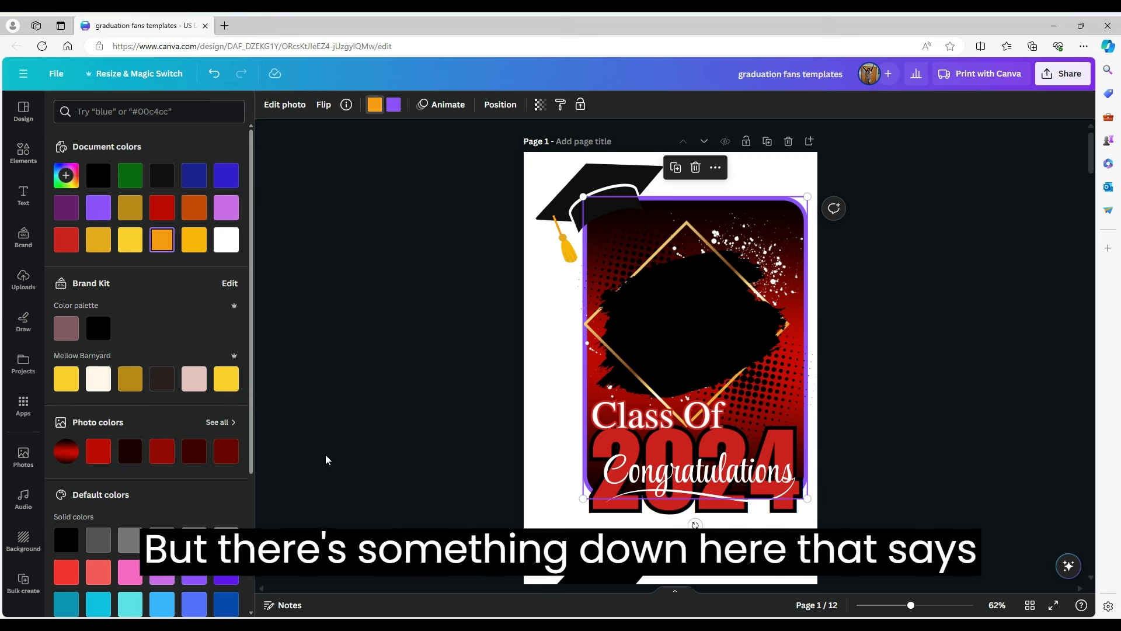
scroll(316, 467, "down", 6)
scroll(259, 435, "down", 12)
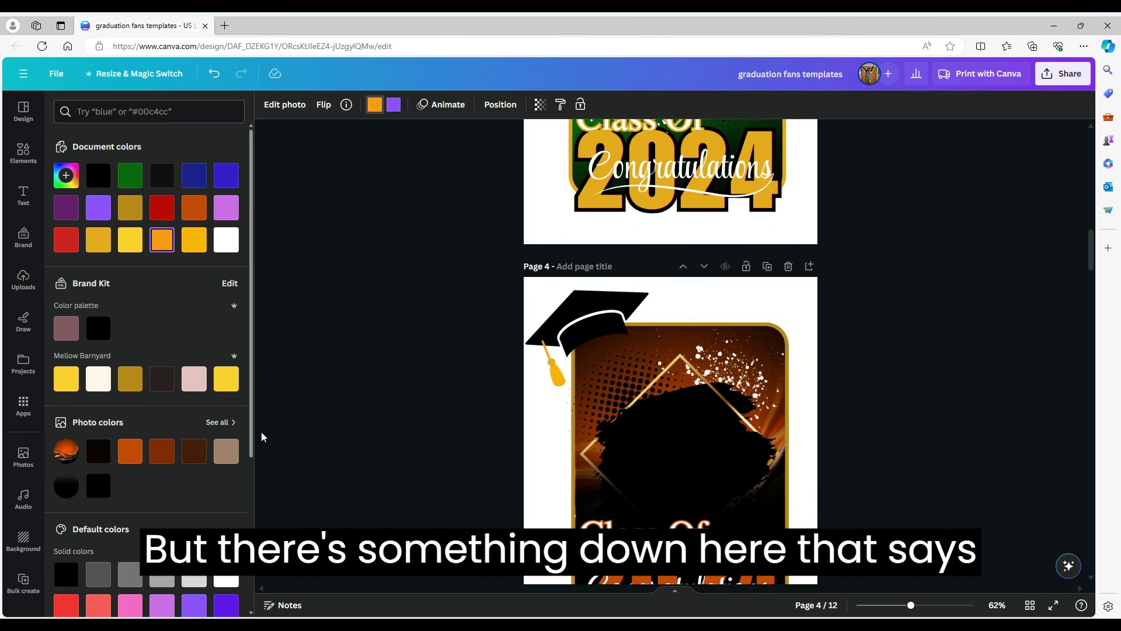
left_click_drag(247, 449, 248, 602)
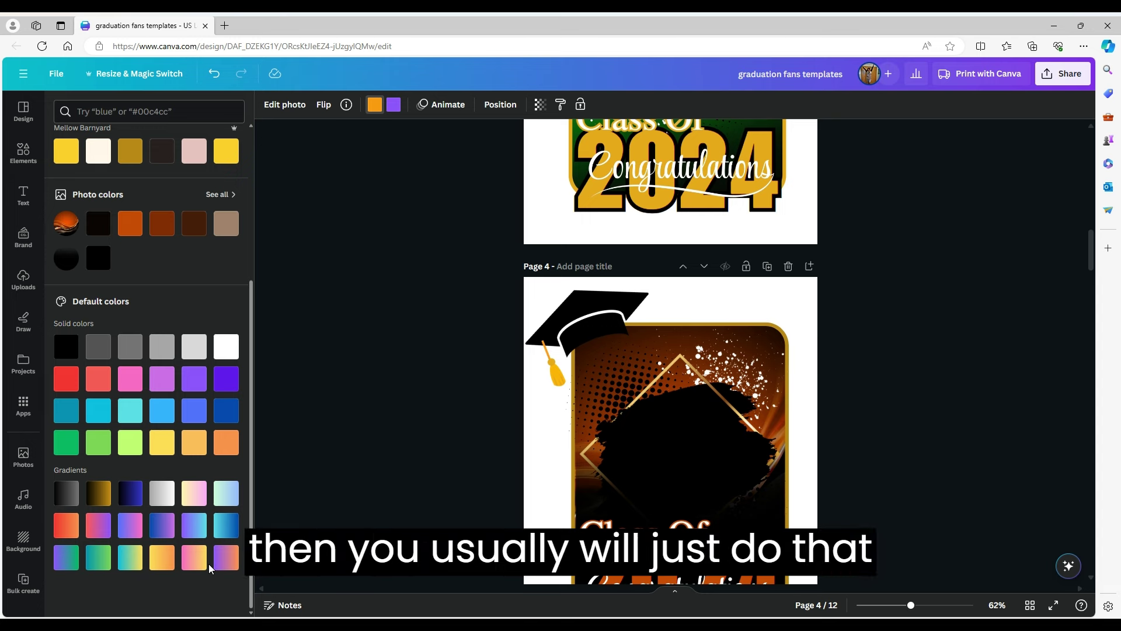
scroll(231, 430, "up", 4)
scroll(348, 368, "up", 15)
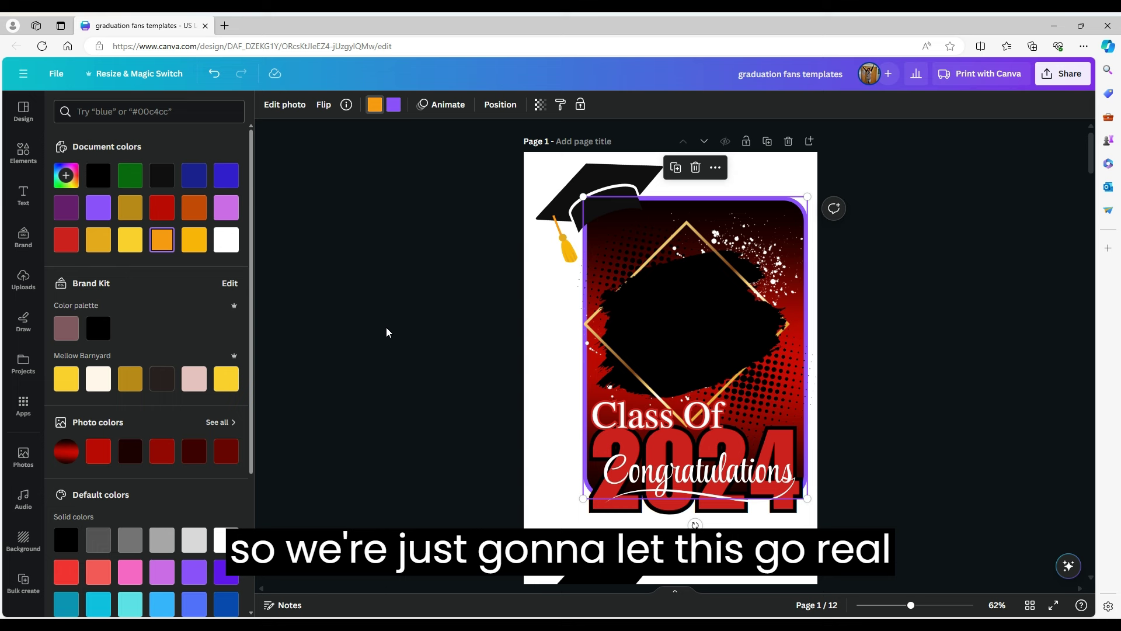
- Move the red photo frame on page 1 up and to the right
left_click(386, 327)
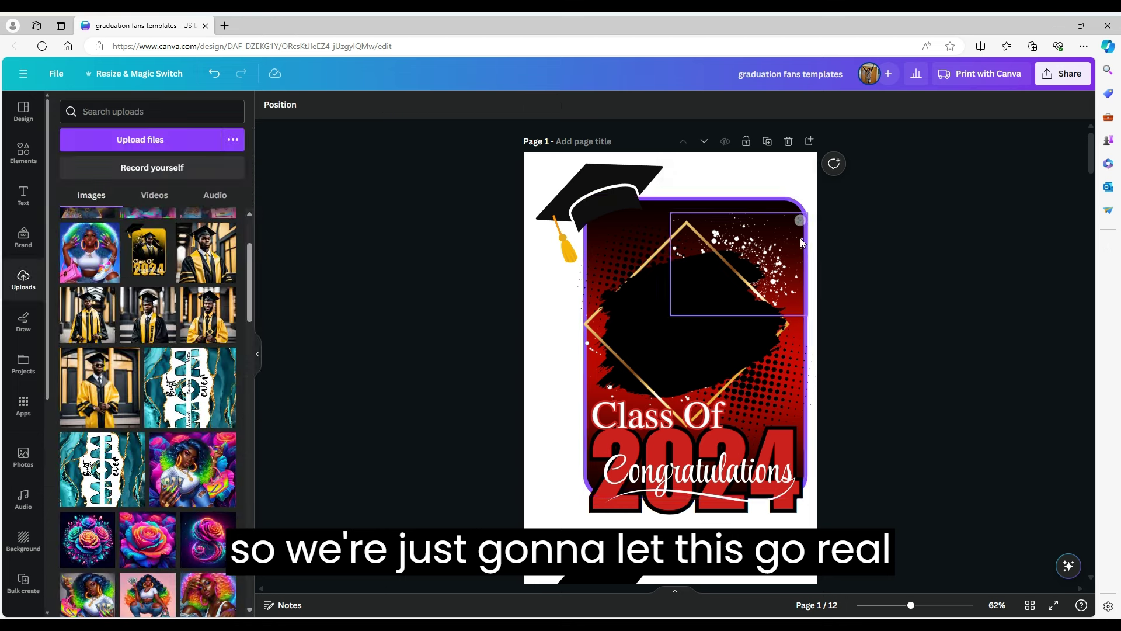
left_click(782, 384)
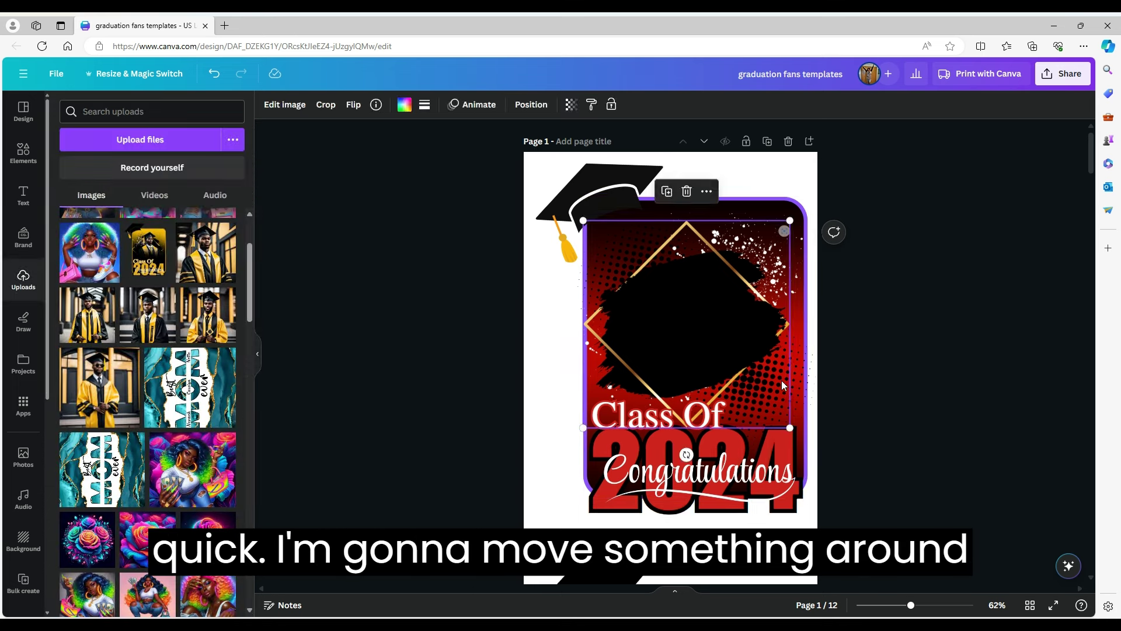
left_click_drag(781, 380, 793, 358)
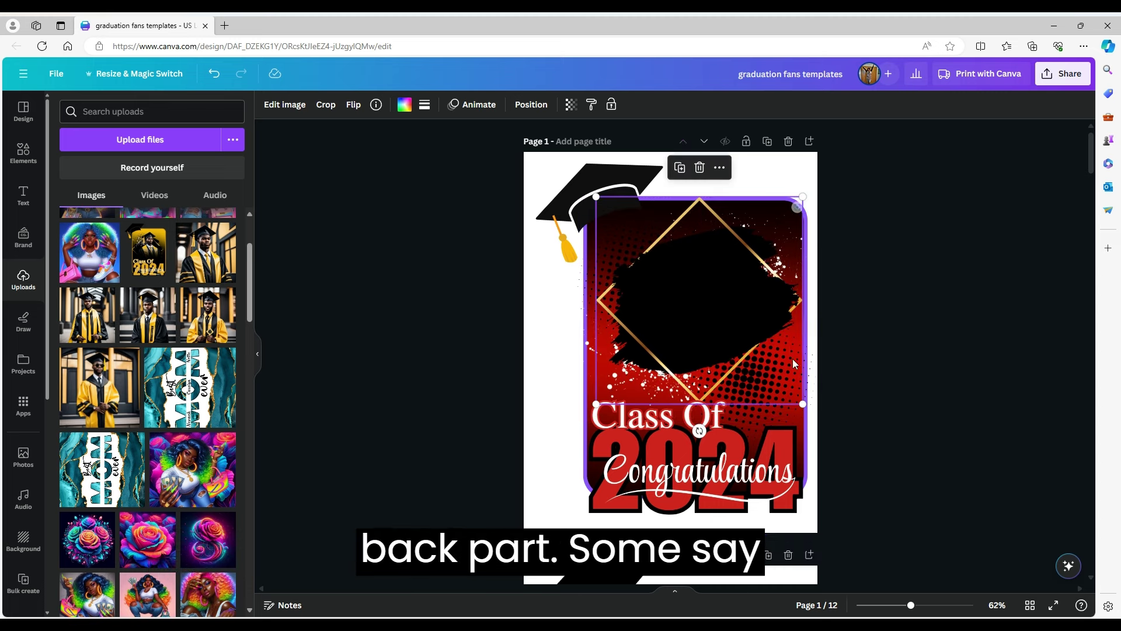
- Reselect the red framed image and show page 1's layer list
left_click(587, 382)
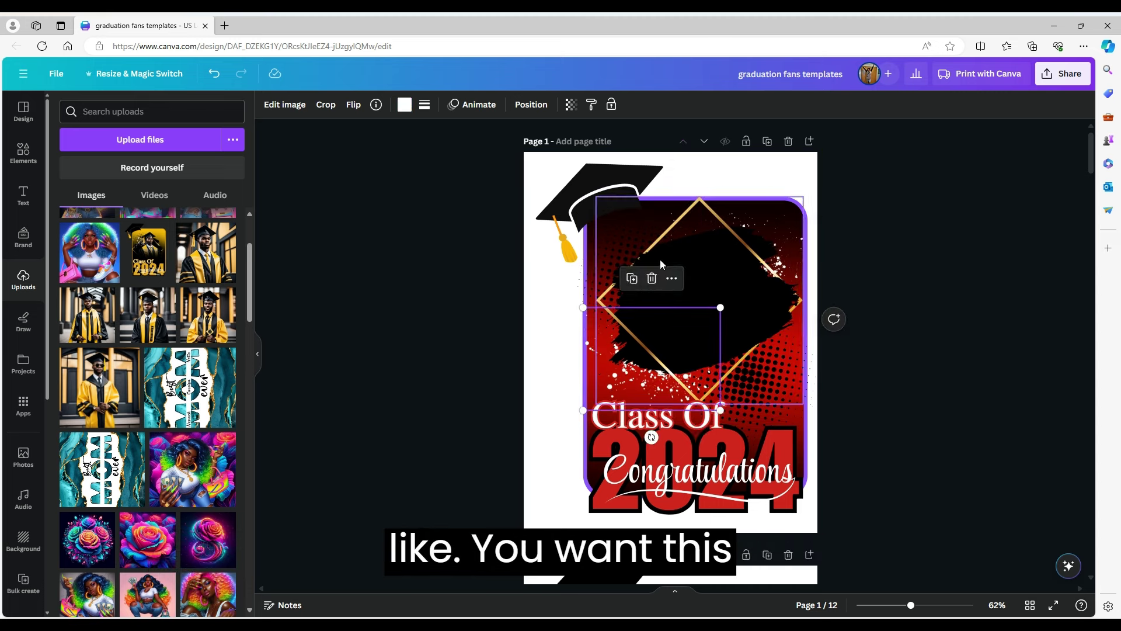
left_click(565, 375)
left_click(602, 390)
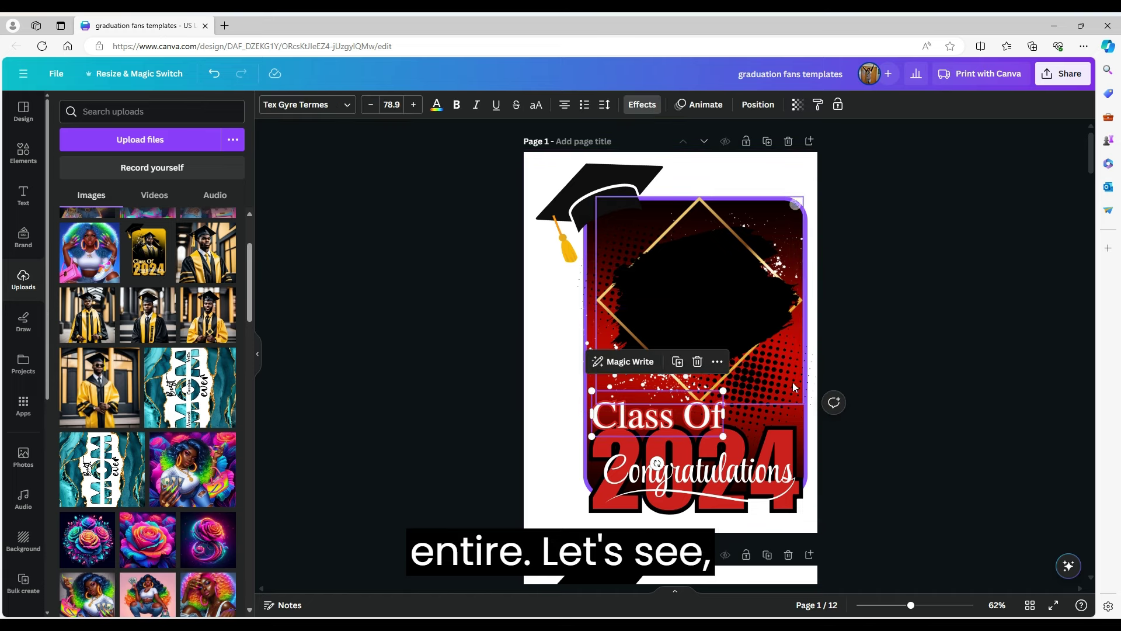
left_click(794, 334)
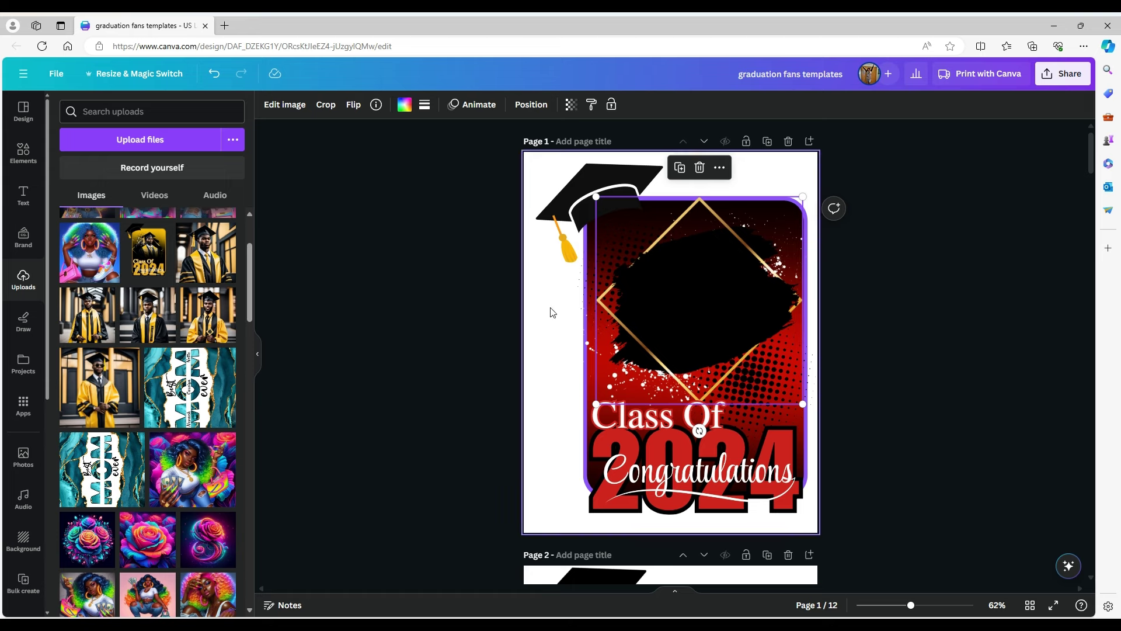
left_click(533, 105)
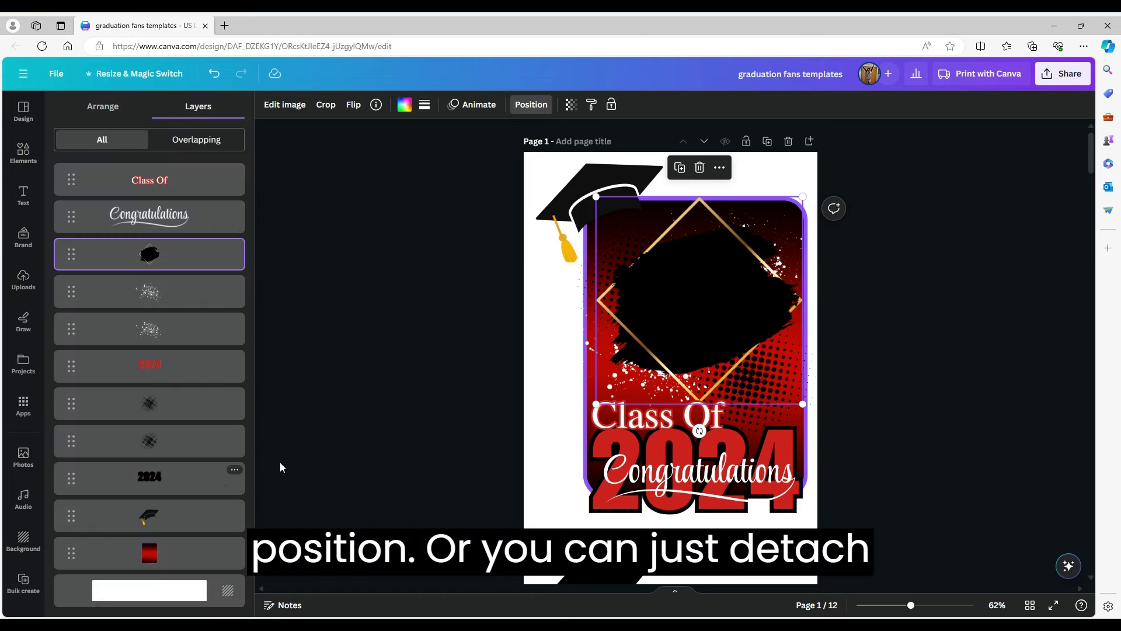
- Detach page 1's red background image from its frame
left_click(139, 558)
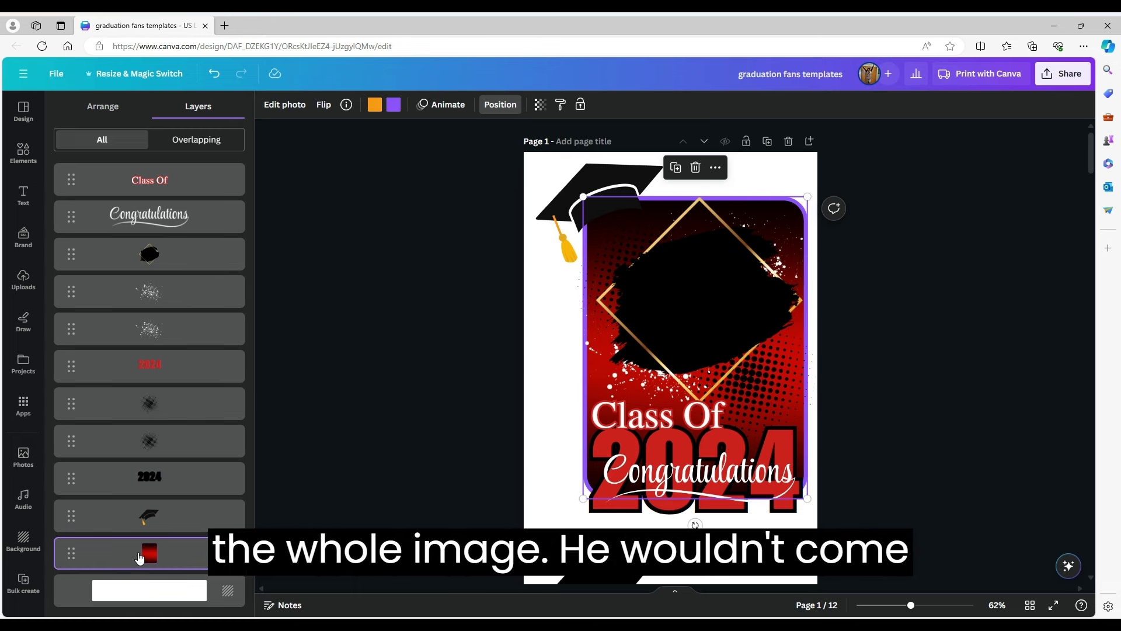
left_click(715, 169)
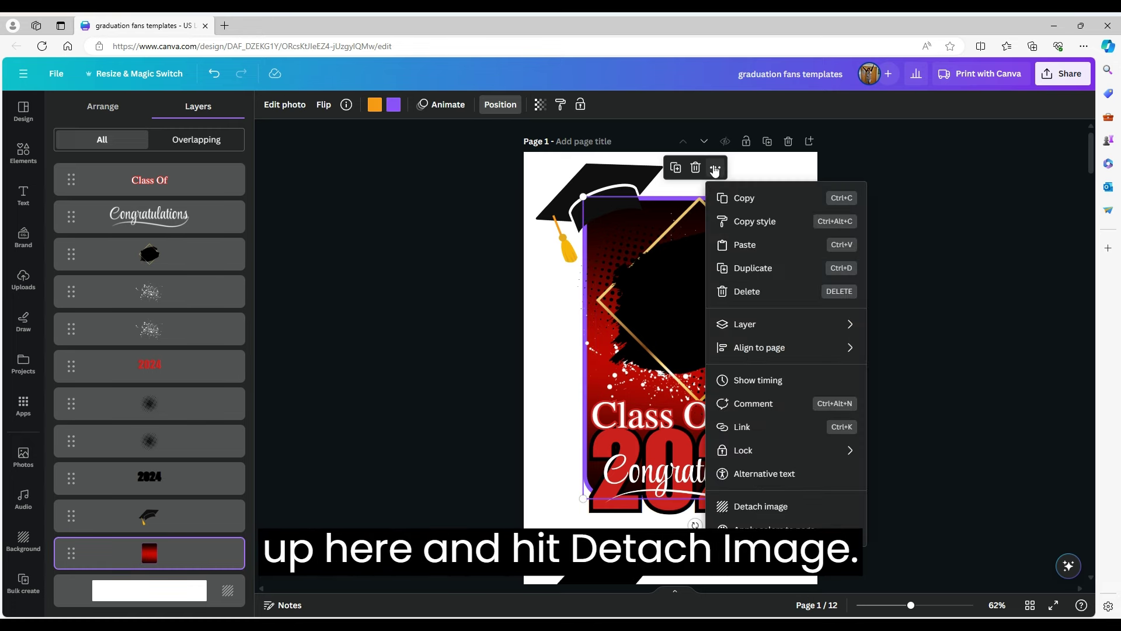
left_click(783, 507)
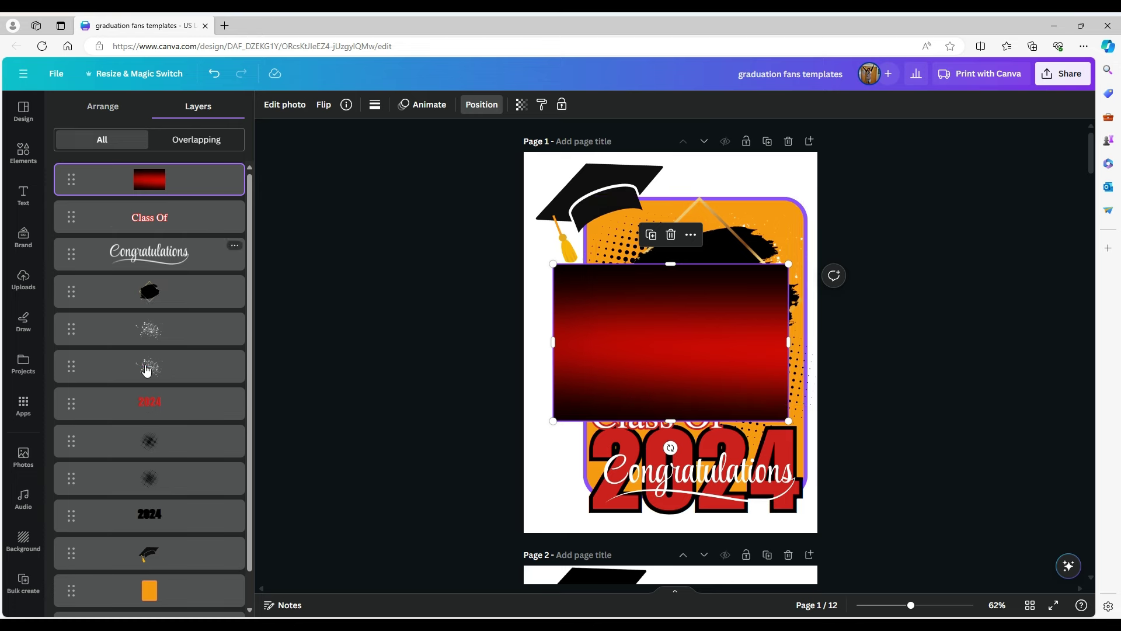
scroll(146, 374, "down", 1)
scroll(146, 374, "down", 1)
scroll(146, 374, "up", 1)
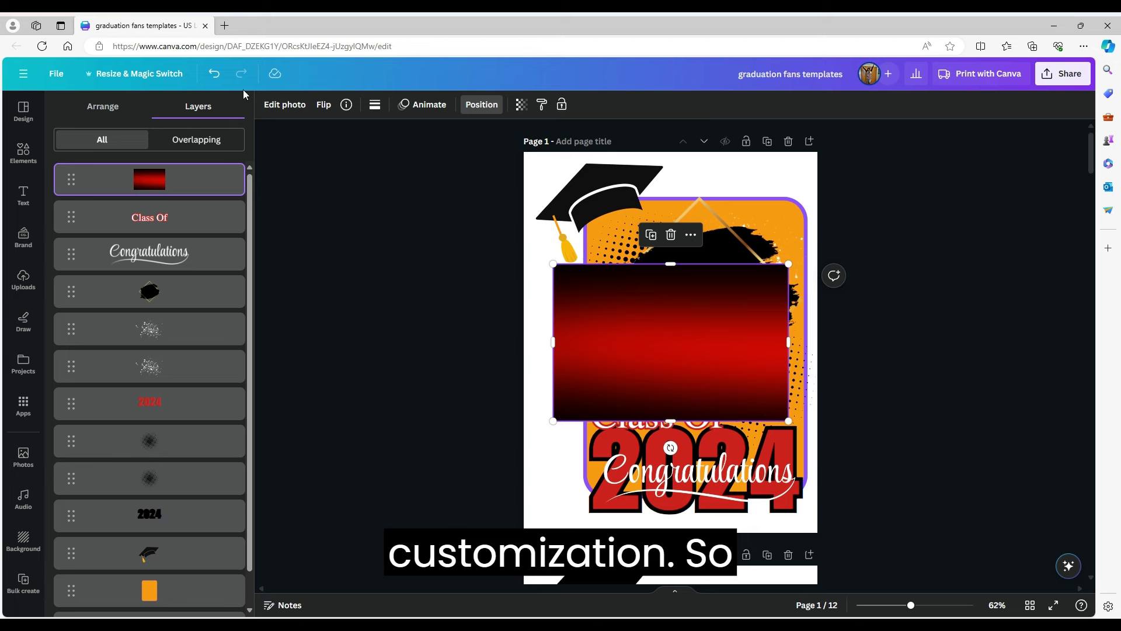
- Undo the detach and scroll down to the yellow page 5 fan
left_click(216, 76)
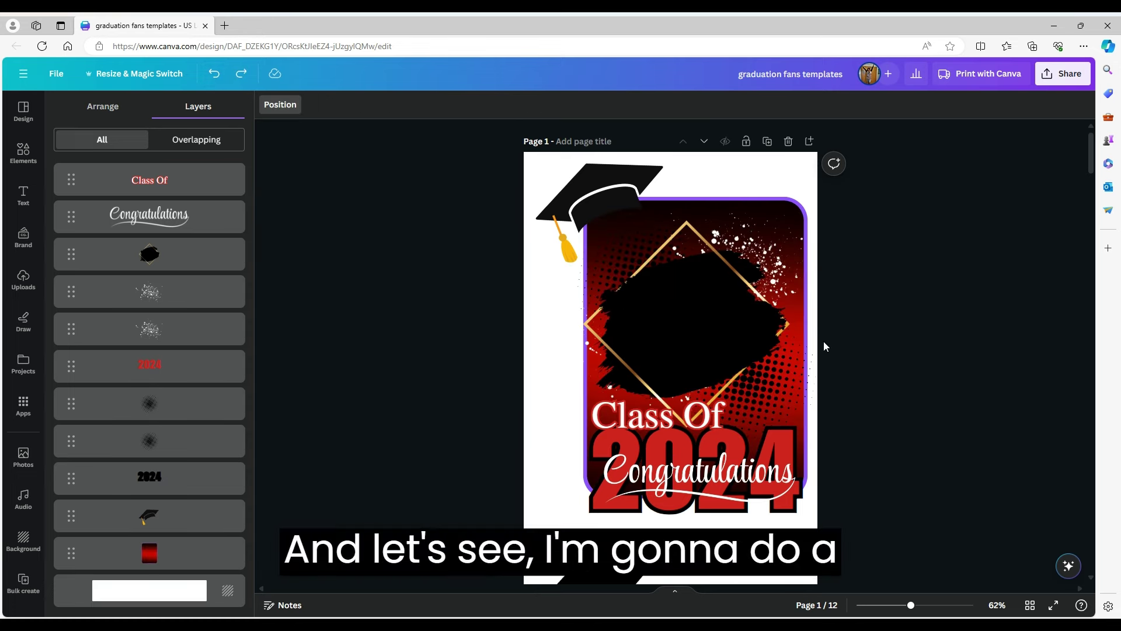
scroll(824, 343, "down", 8)
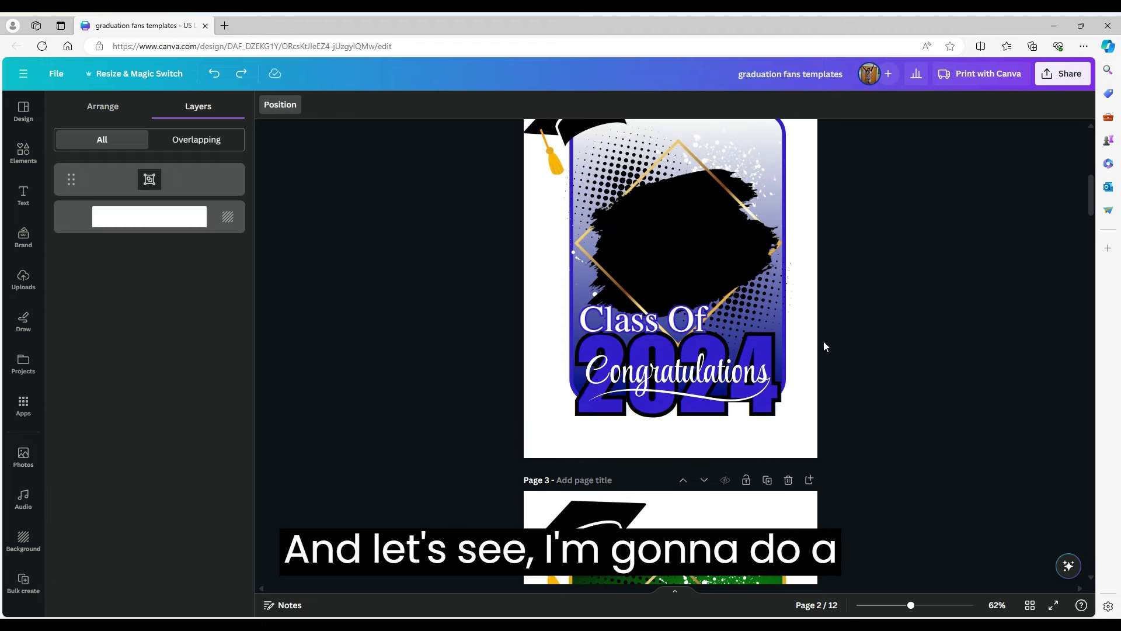
scroll(823, 341, "down", 12)
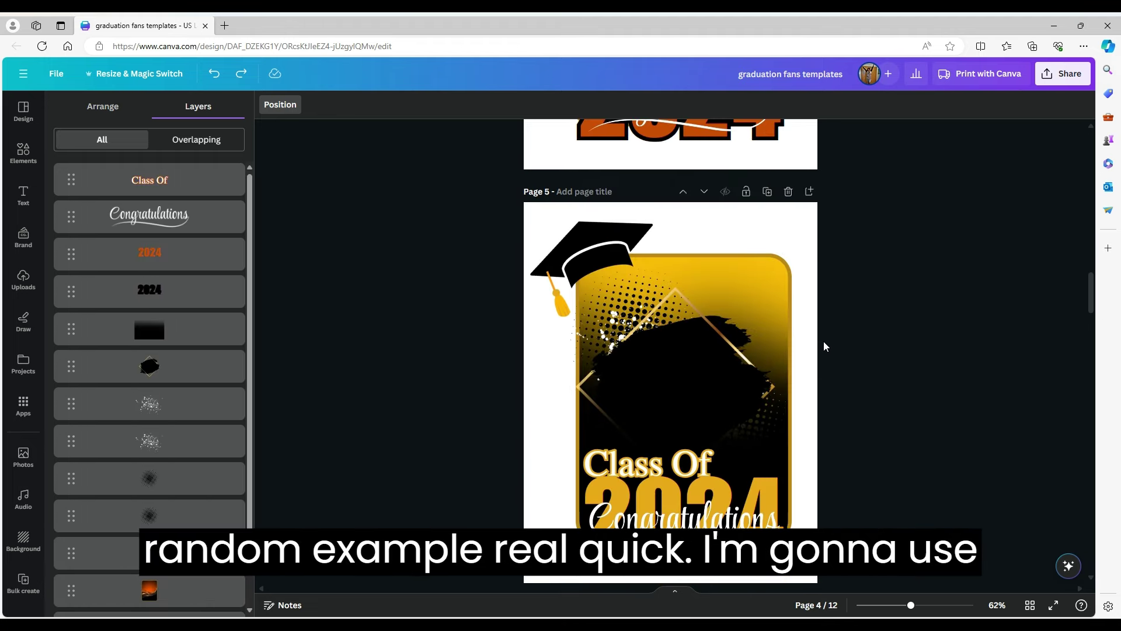
- Place the uploaded graduate photo into the yellow fan's frame
scroll(824, 341, "down", 3)
scroll(824, 341, "up", 2)
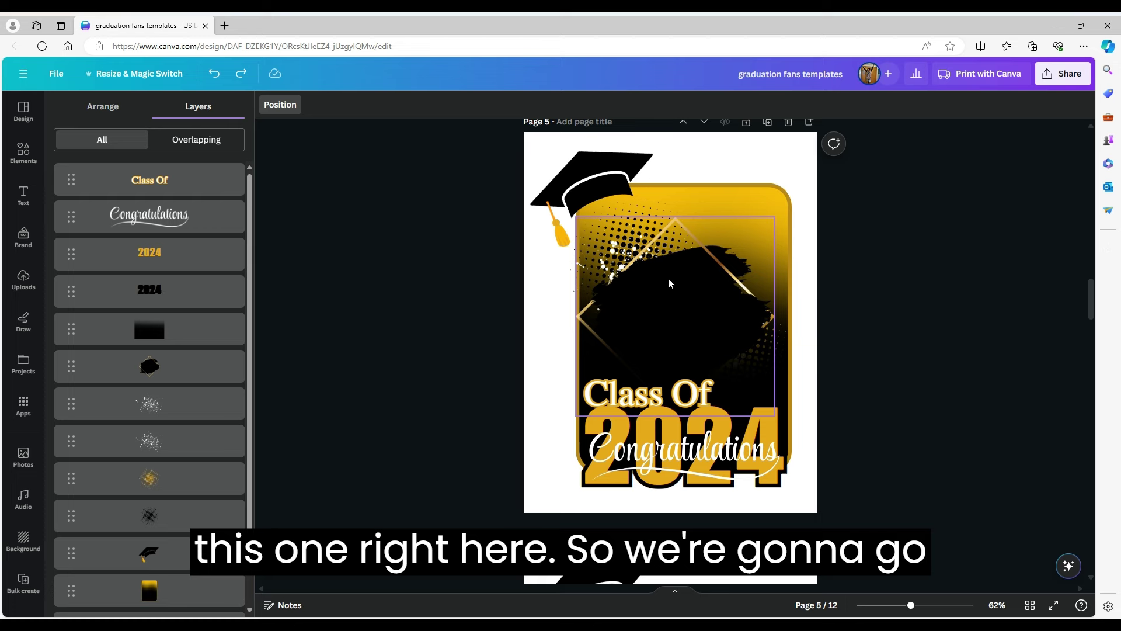
left_click(24, 285)
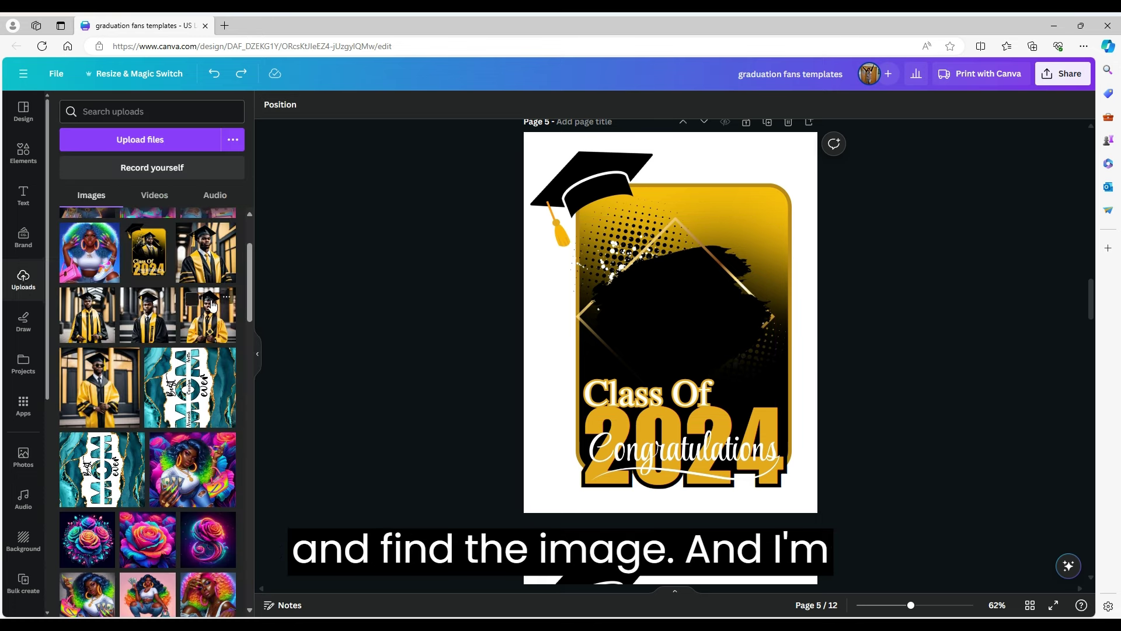
left_click(207, 273)
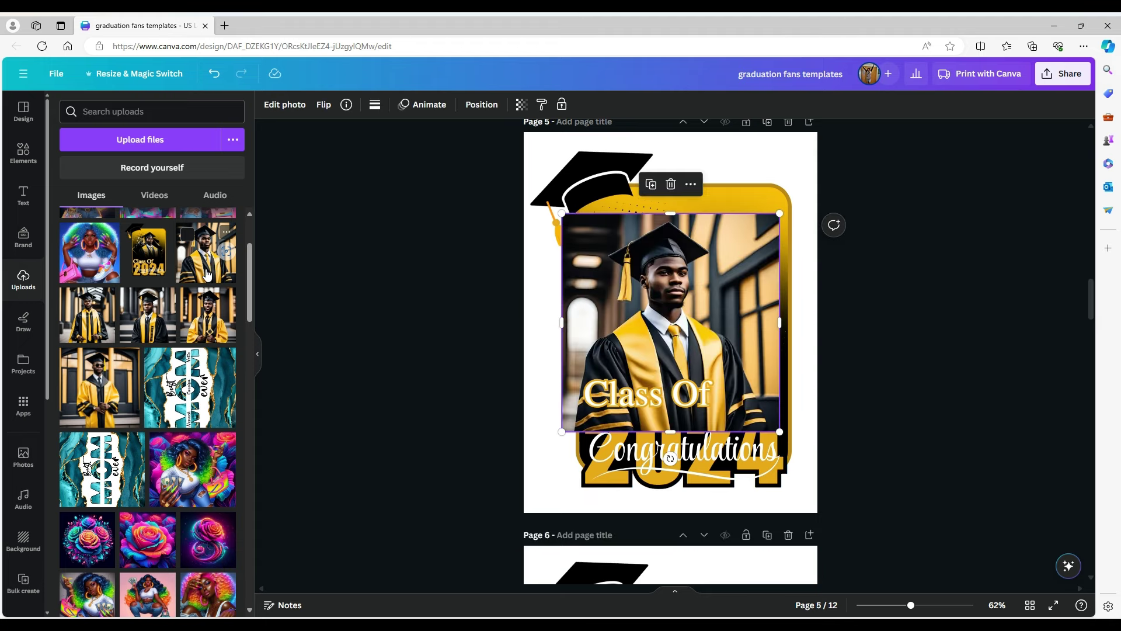
- Remove the photo's background with BG Remover and position it over the black area
left_click(289, 106)
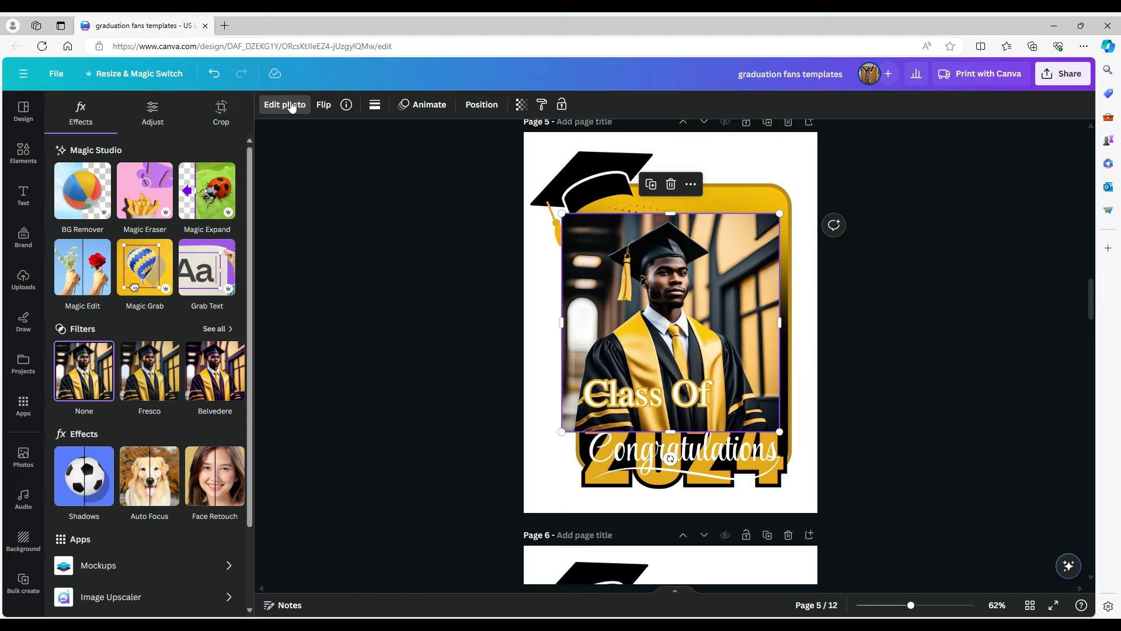
left_click(72, 193)
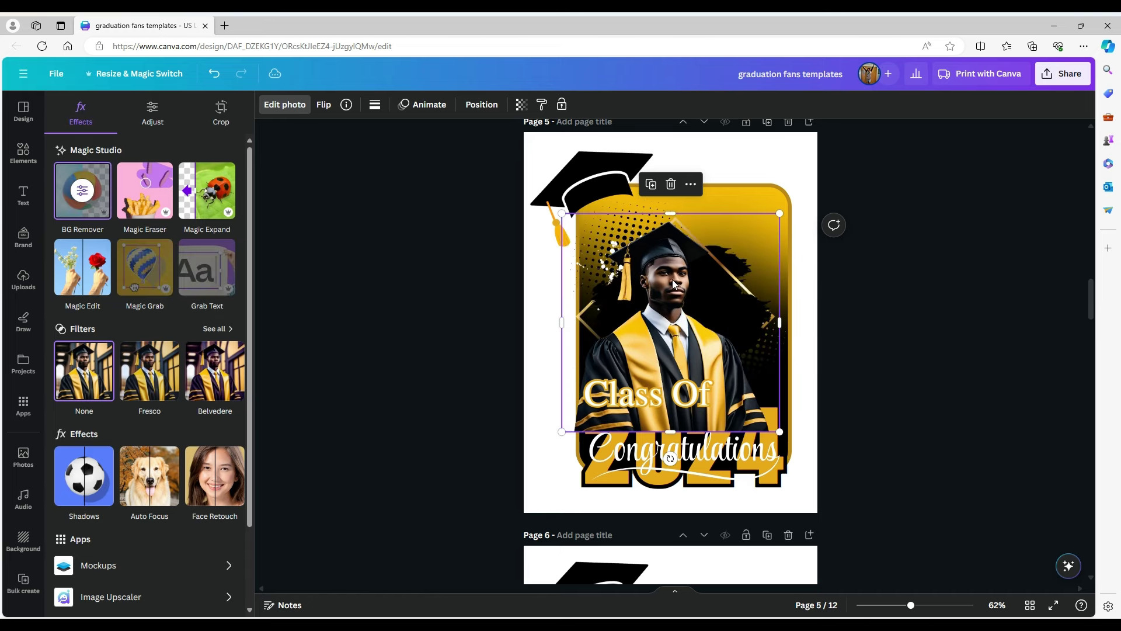
left_click_drag(673, 285, 691, 246)
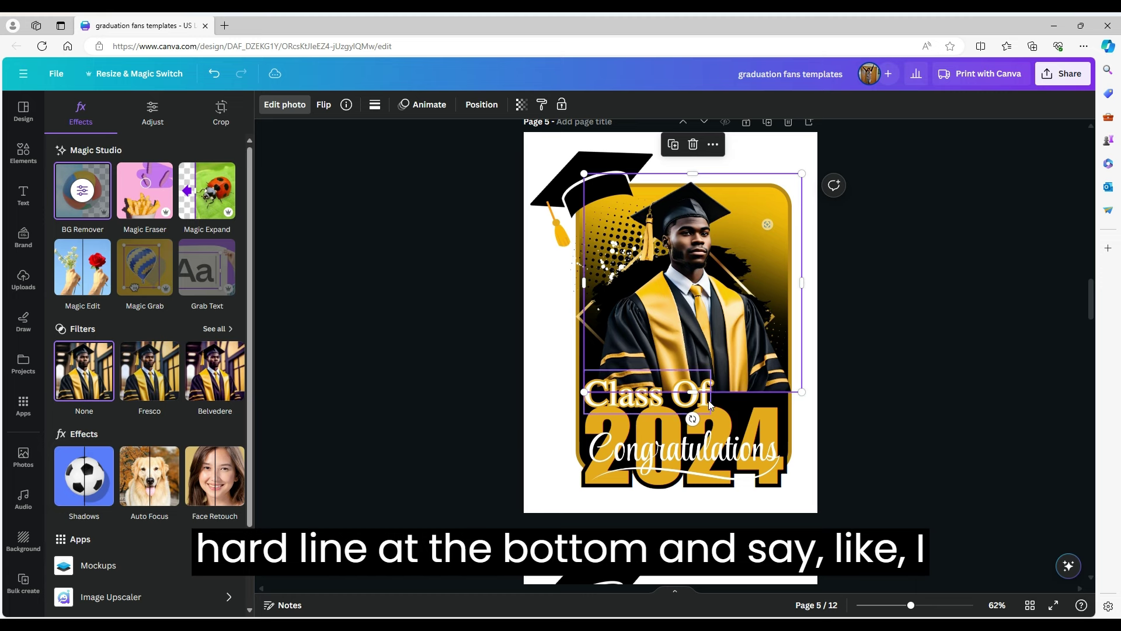
left_click_drag(680, 272, 675, 279)
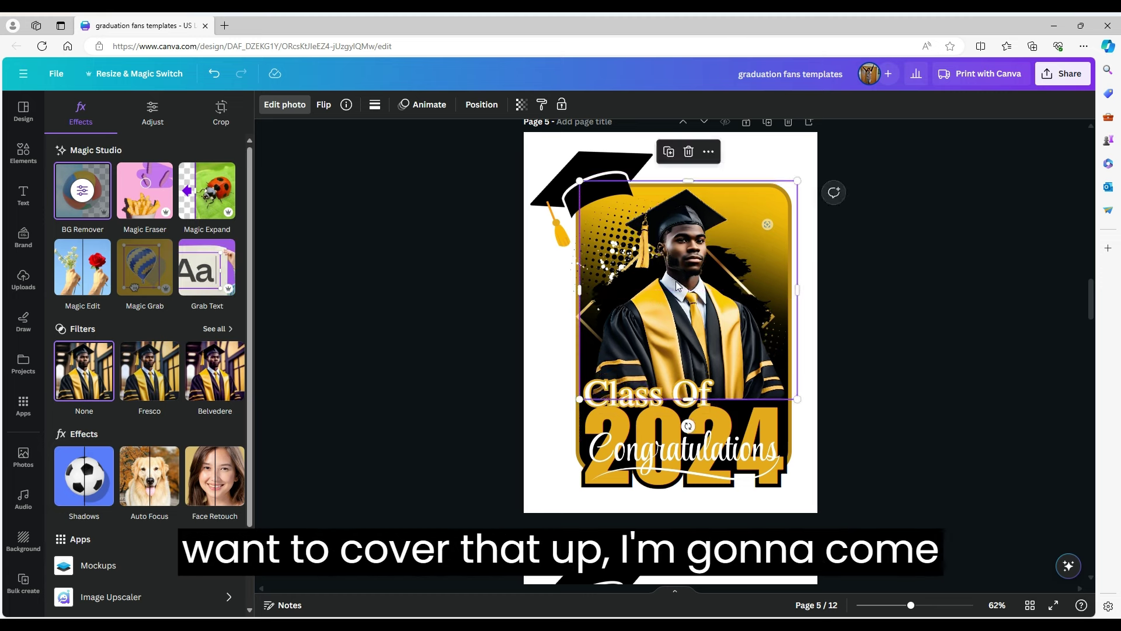
- Move the black gradient shading layer above the graduate photo
left_click(481, 105)
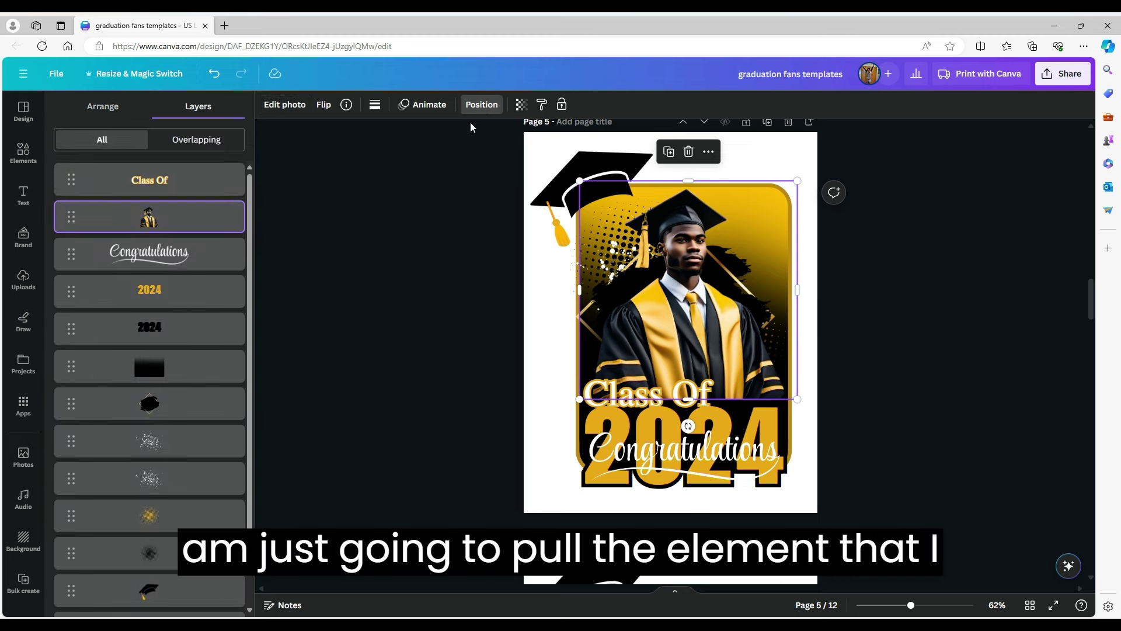
left_click(201, 374)
left_click_drag(200, 373, 208, 209)
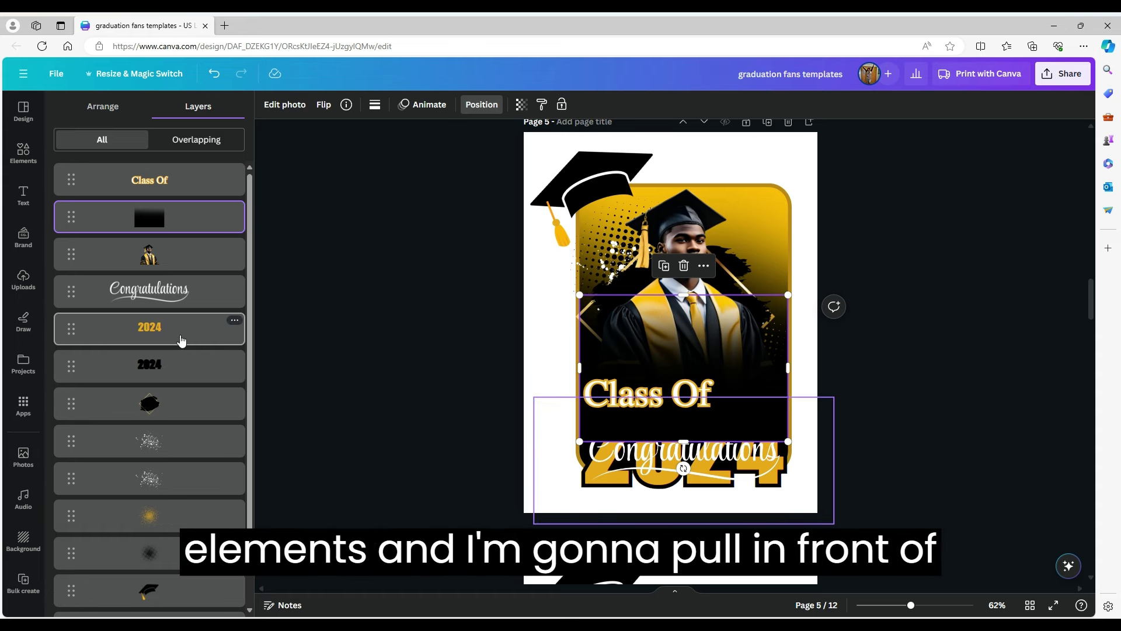
- Raise the gold 2024, Congratulations and black 2024 layers above the photo
left_click_drag(182, 344, 176, 217)
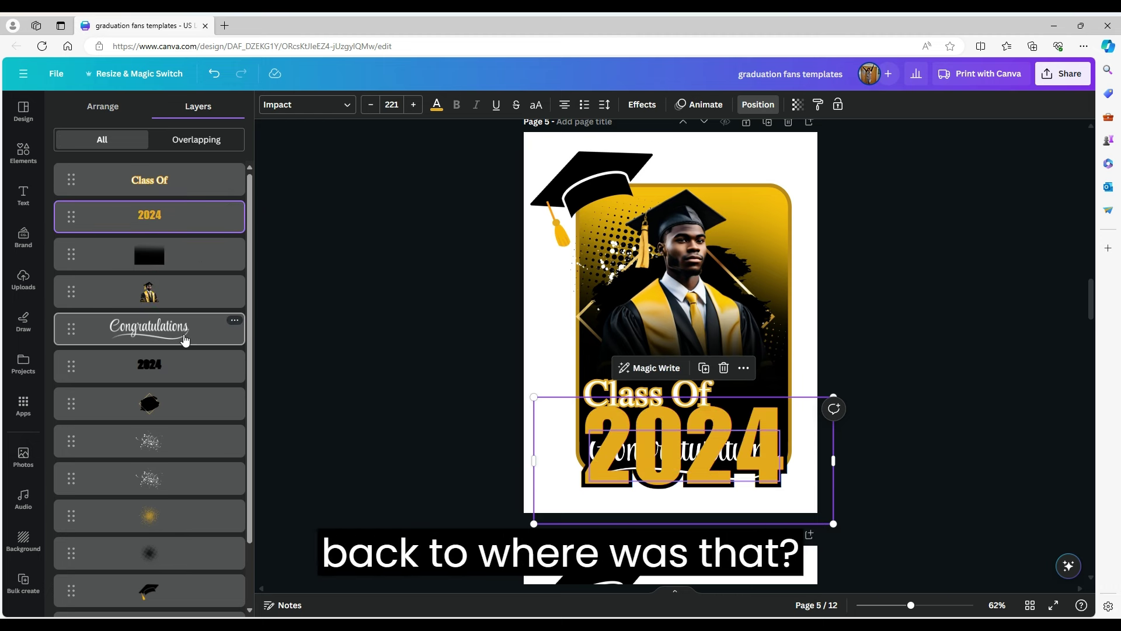
left_click_drag(184, 339, 194, 234)
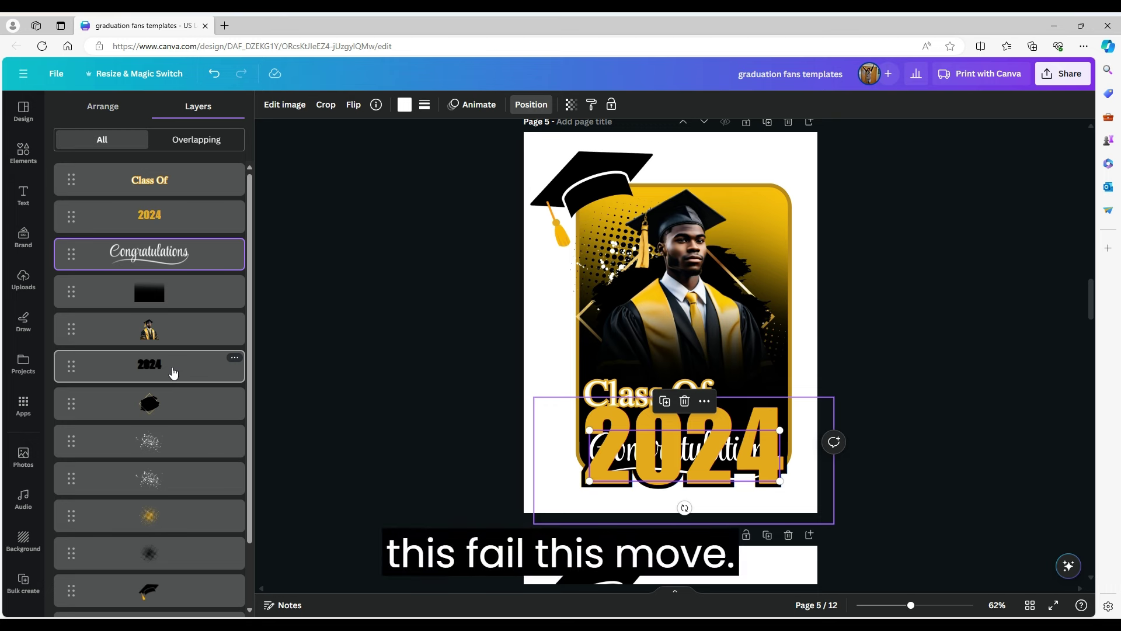
left_click_drag(190, 363, 188, 421)
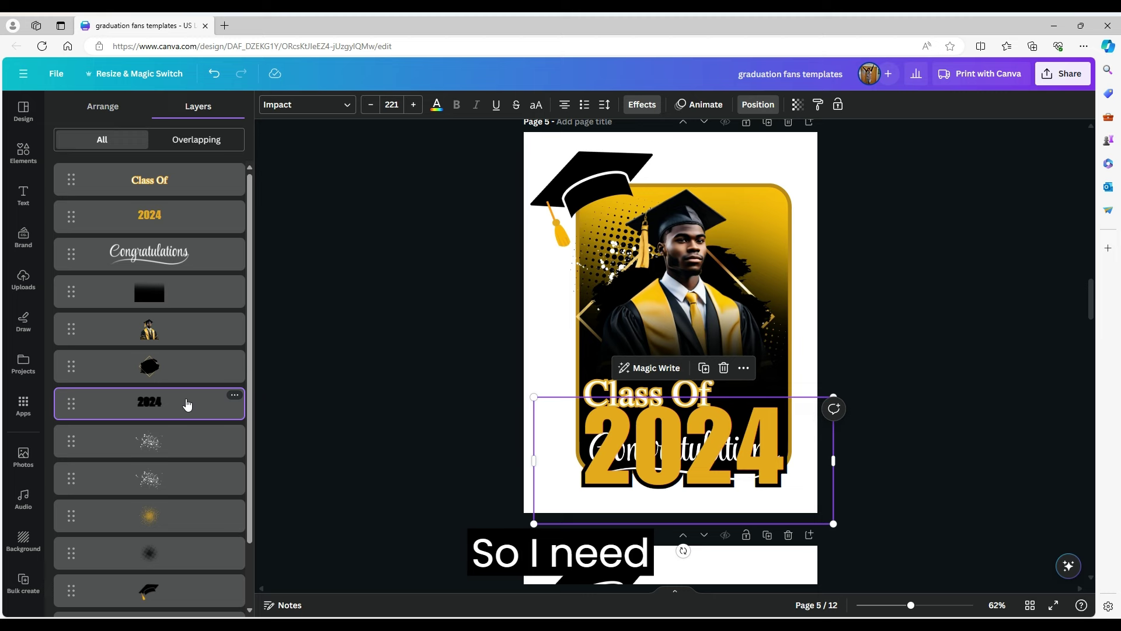
left_click_drag(188, 414, 206, 209)
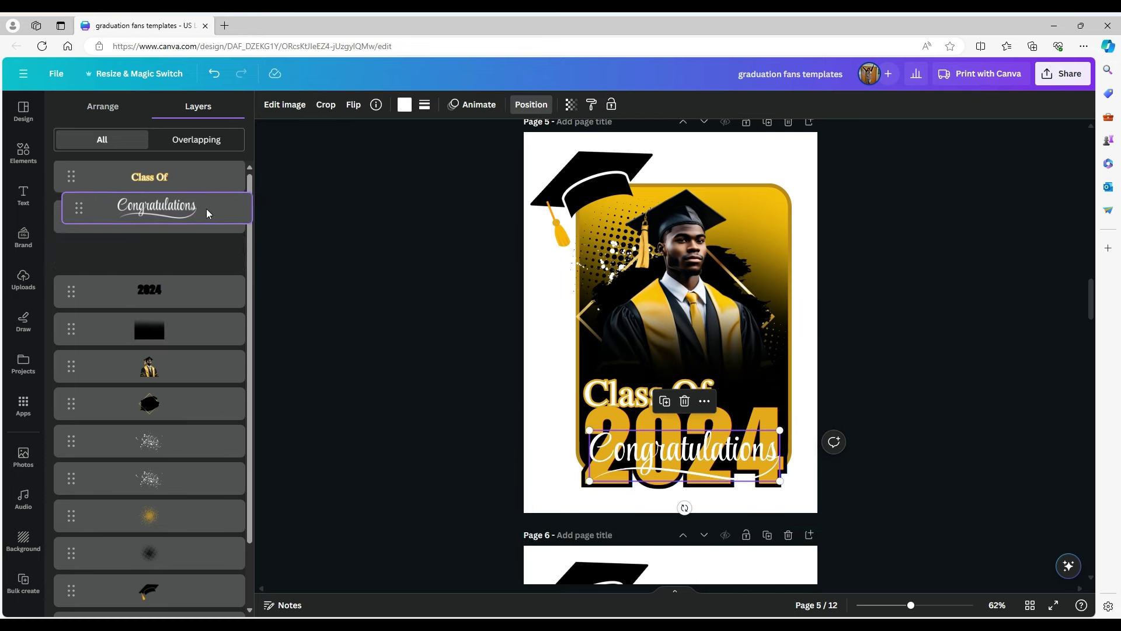
left_click(401, 261)
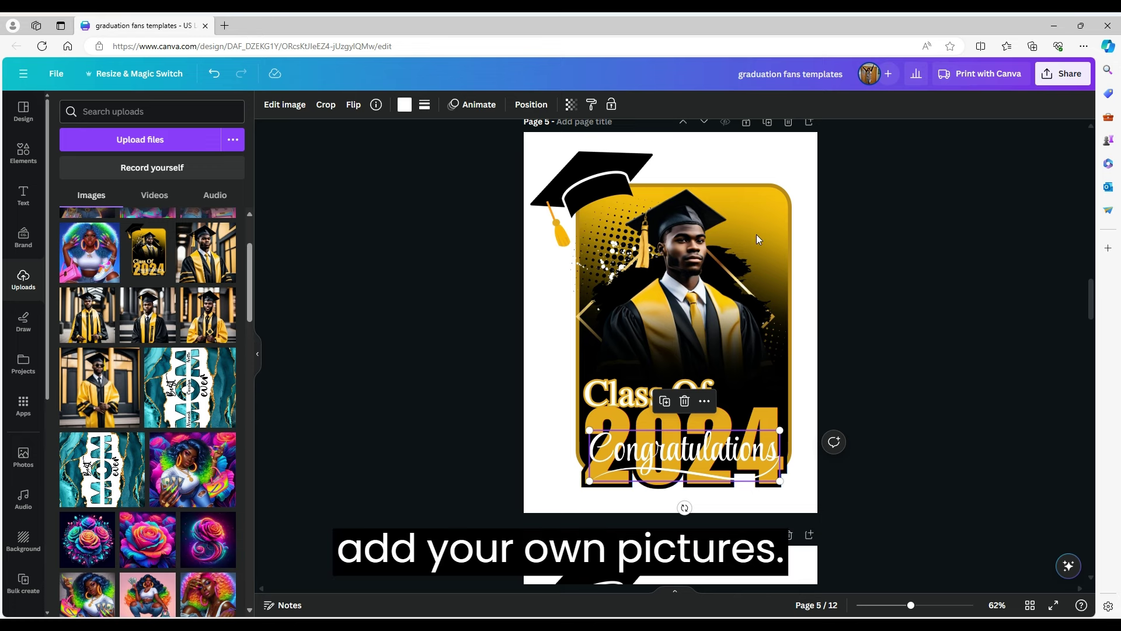
scroll(756, 233, "down", 3)
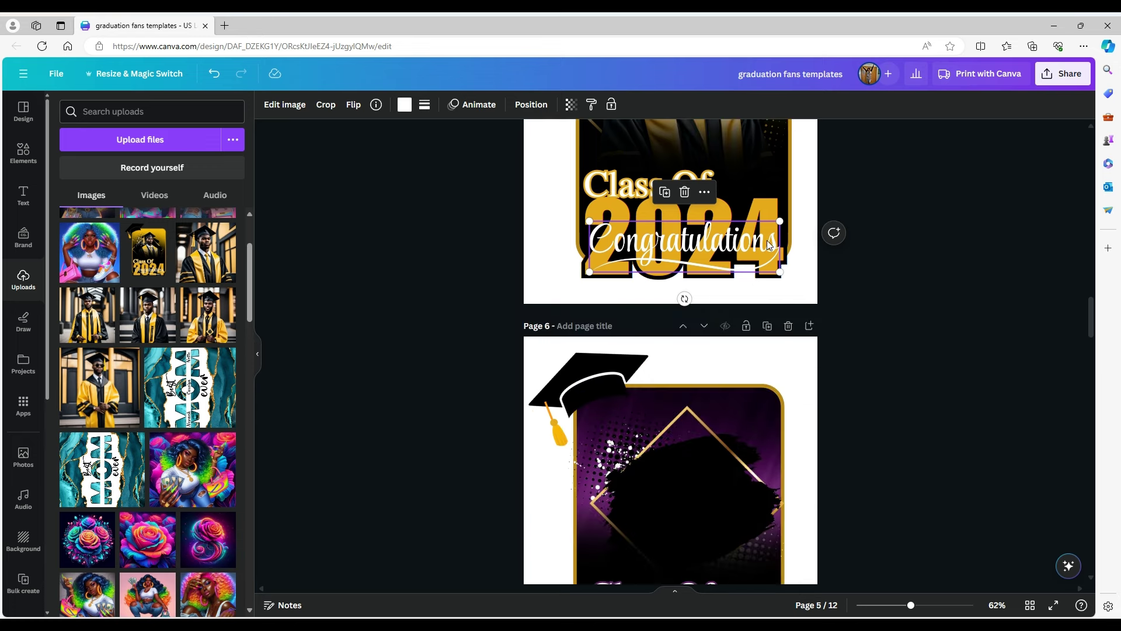
scroll(767, 244, "down", 2)
scroll(767, 244, "up", 8)
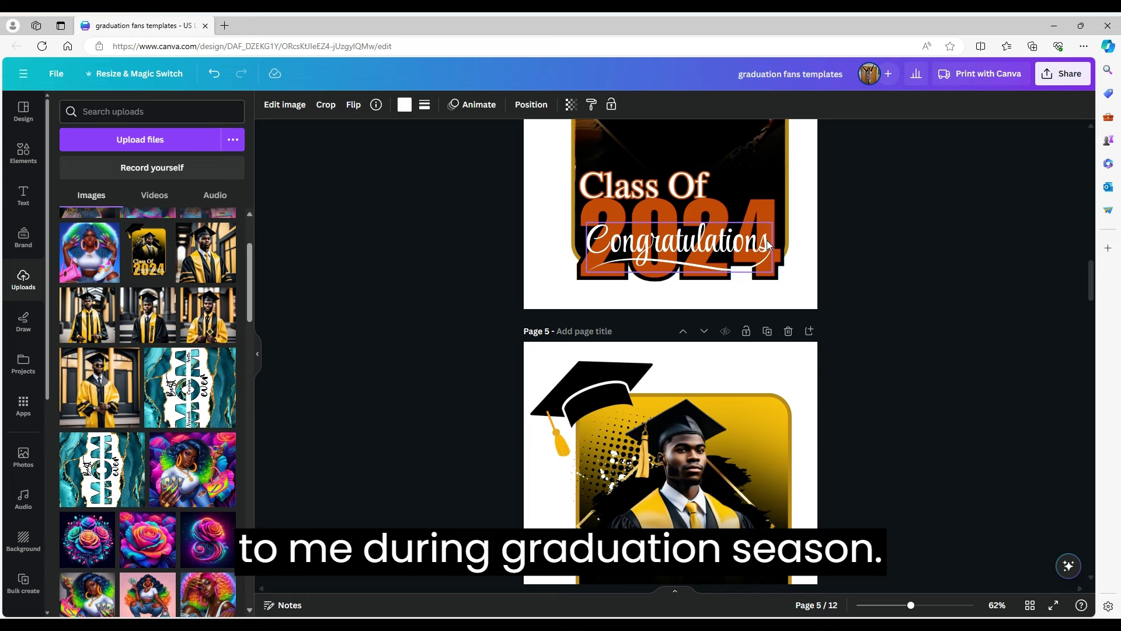
scroll(766, 245, "down", 9)
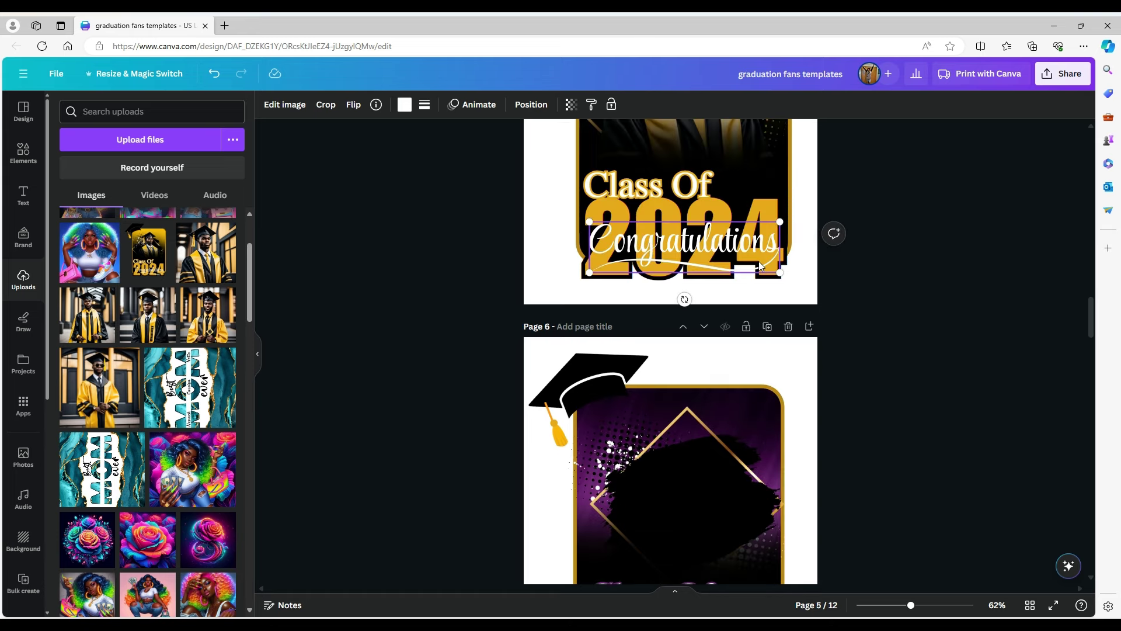
scroll(758, 262, "down", 6)
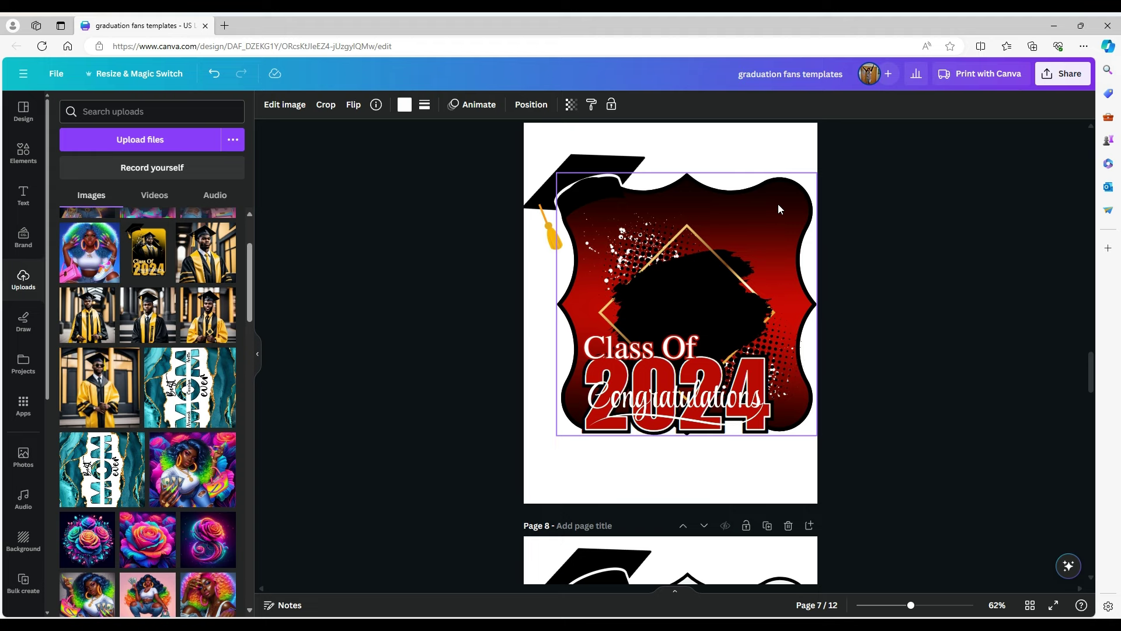
scroll(778, 247, "down", 1)
scroll(782, 259, "down", 4)
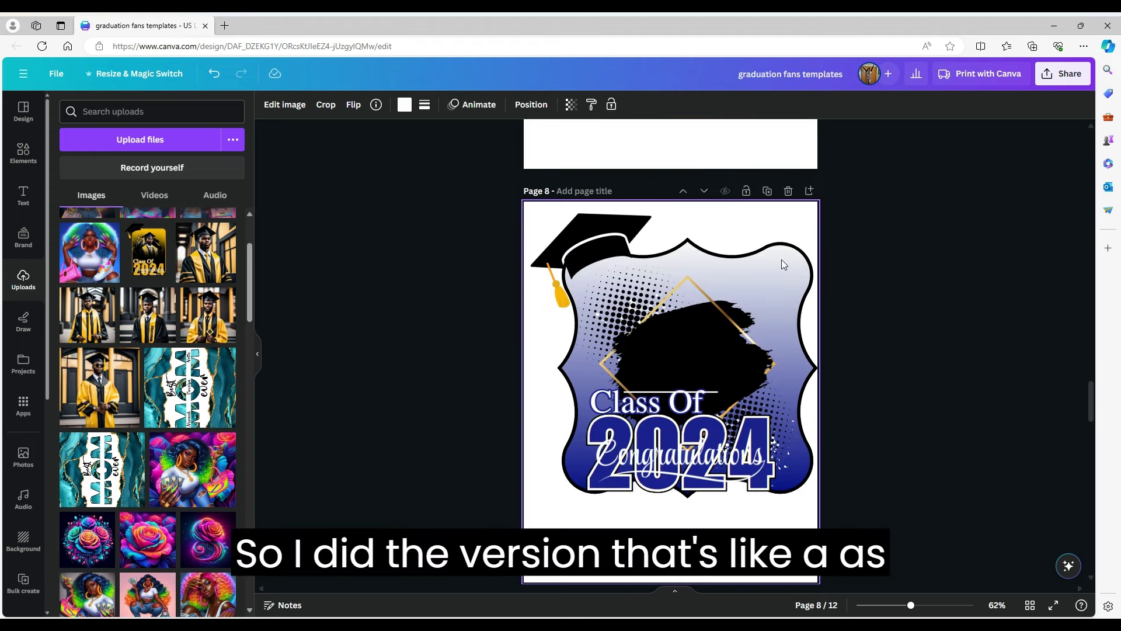
scroll(781, 259, "up", 8)
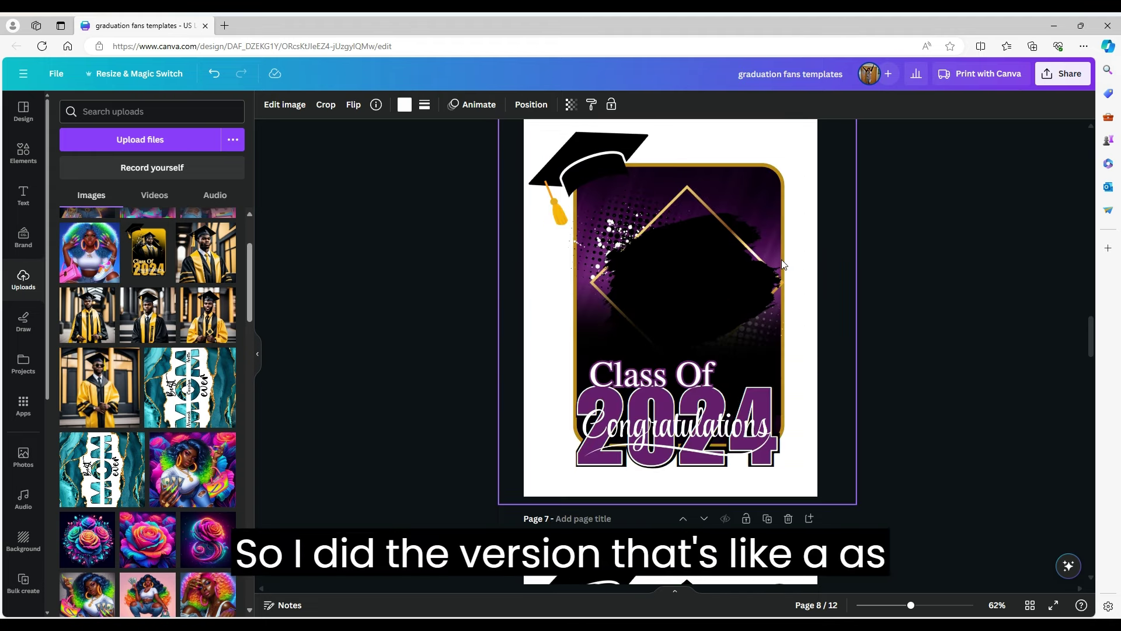
scroll(781, 259, "up", 8)
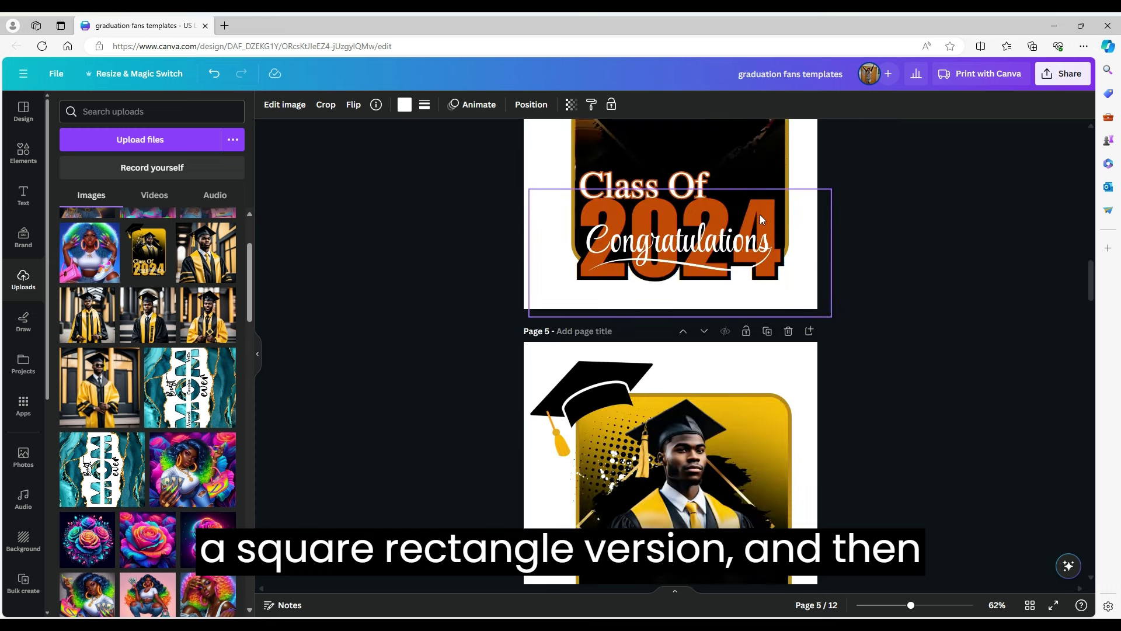
scroll(744, 218, "down", 5)
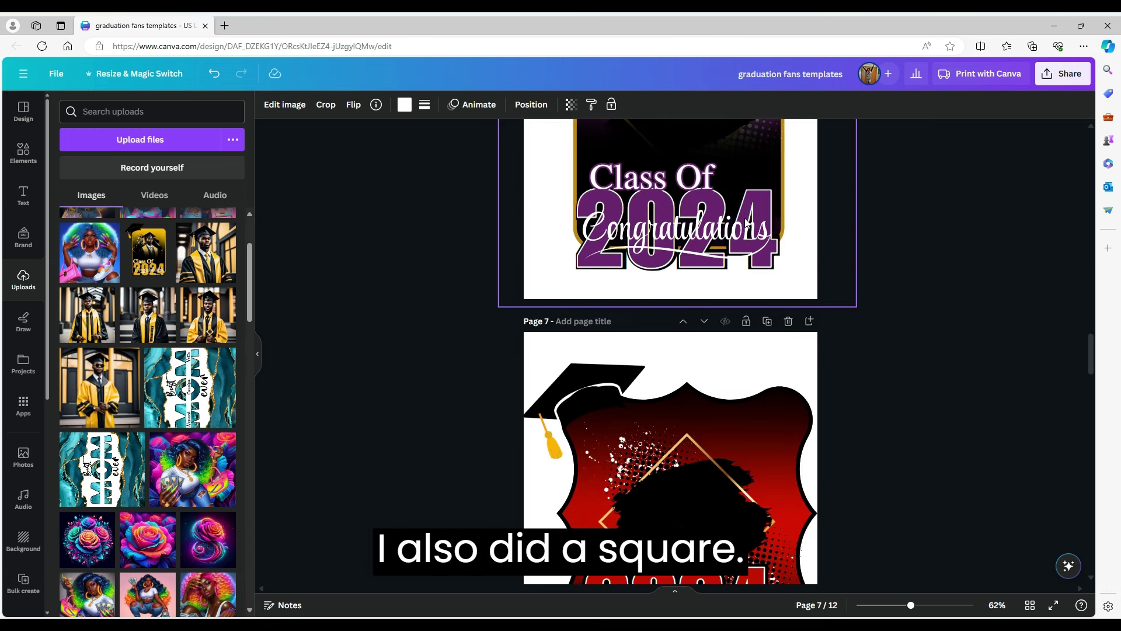
scroll(744, 218, "down", 6)
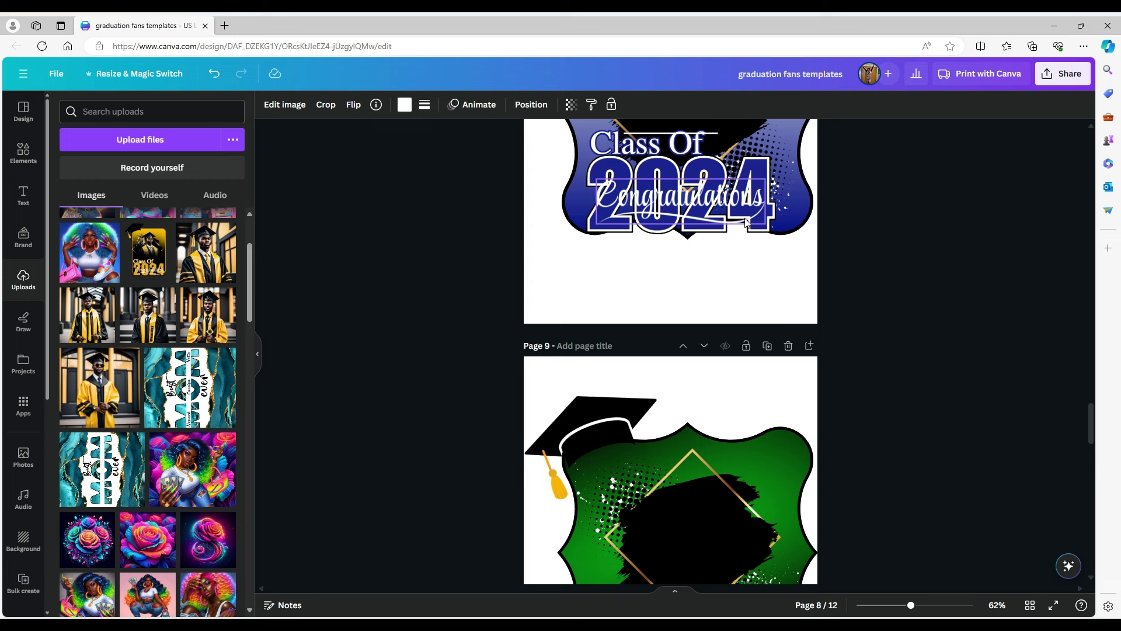
scroll(744, 218, "down", 6)
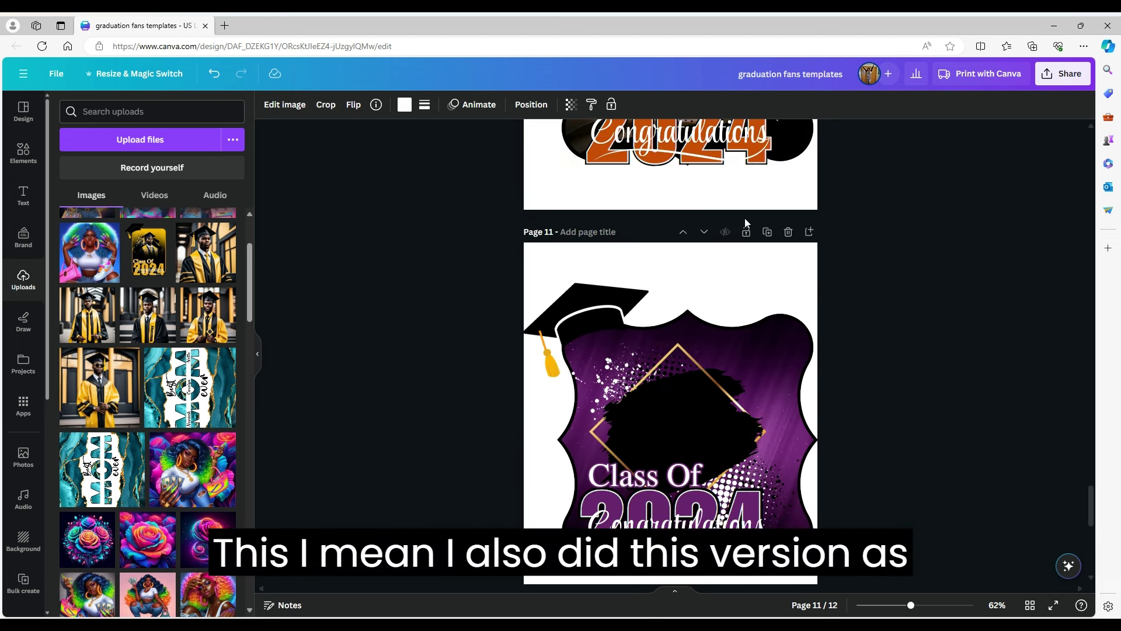
scroll(744, 220, "down", 3)
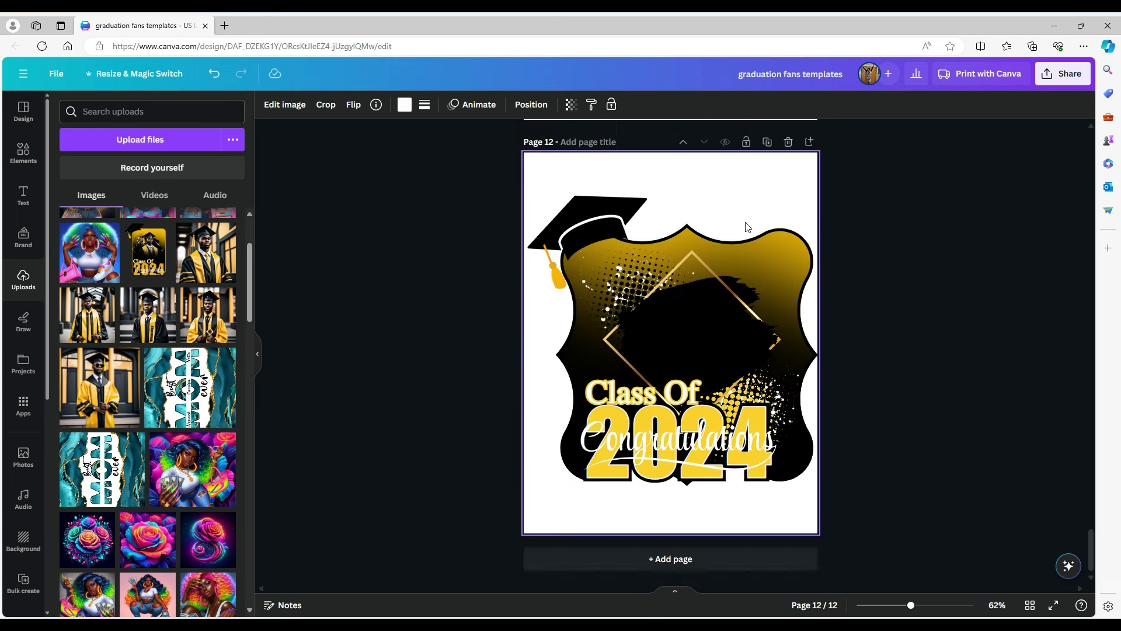
scroll(747, 227, "up", 4)
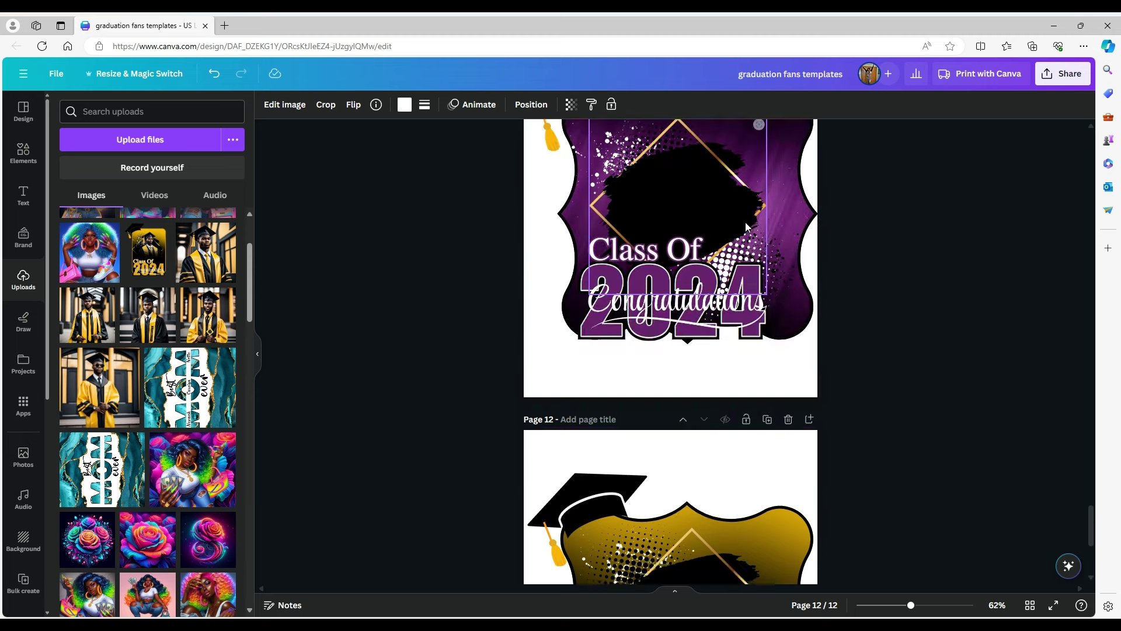
scroll(748, 226, "down", 4)
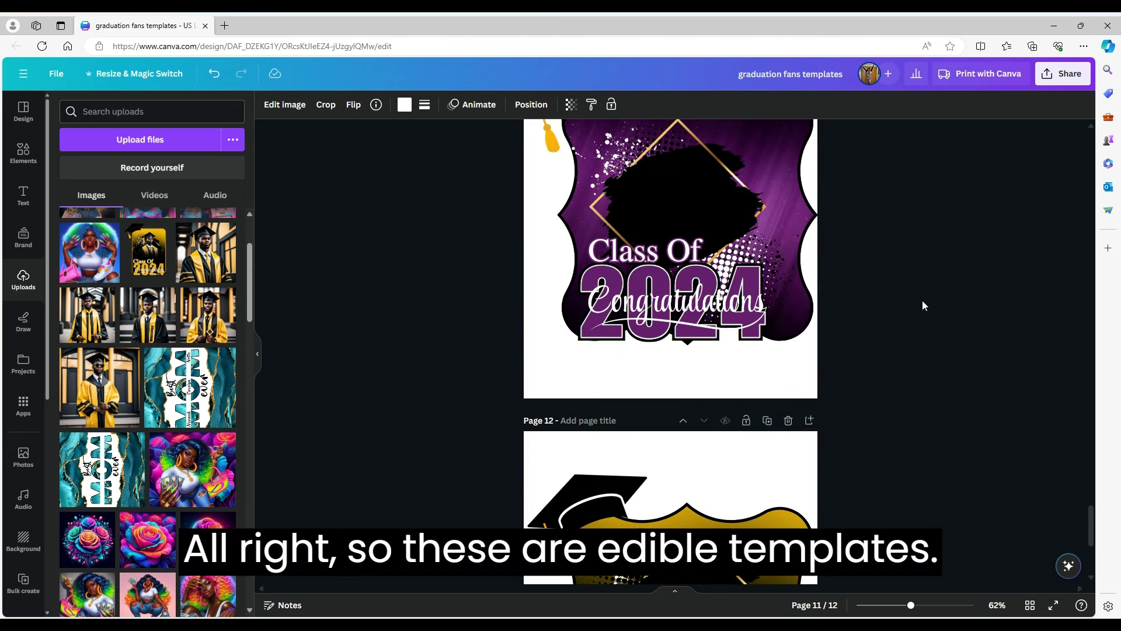
left_click(1001, 302)
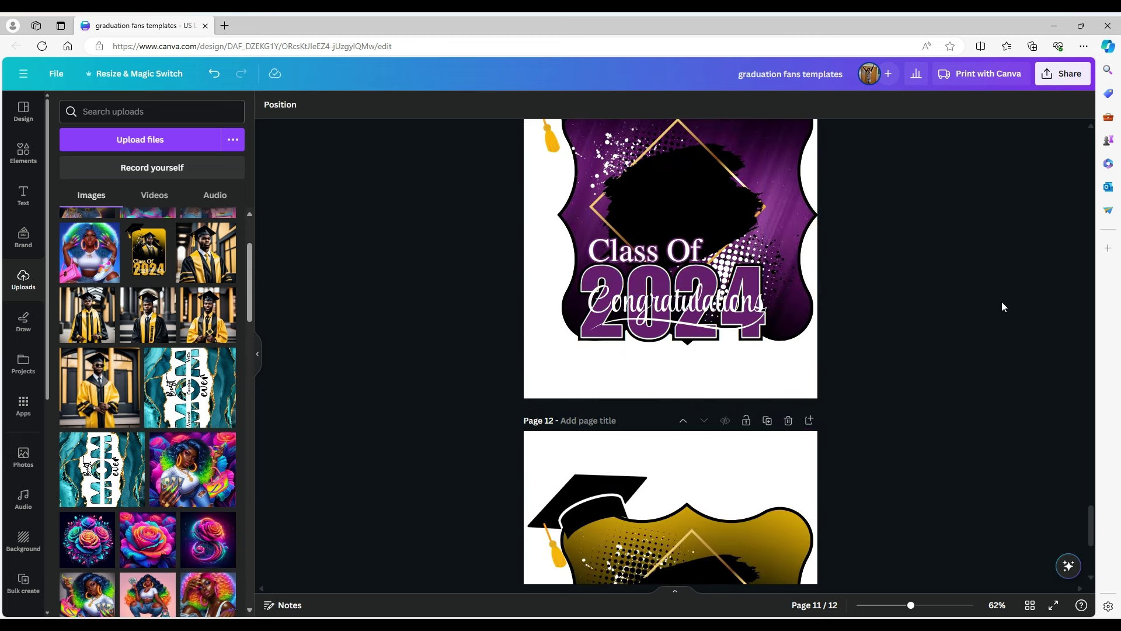
scroll(1000, 301, "up", 10)
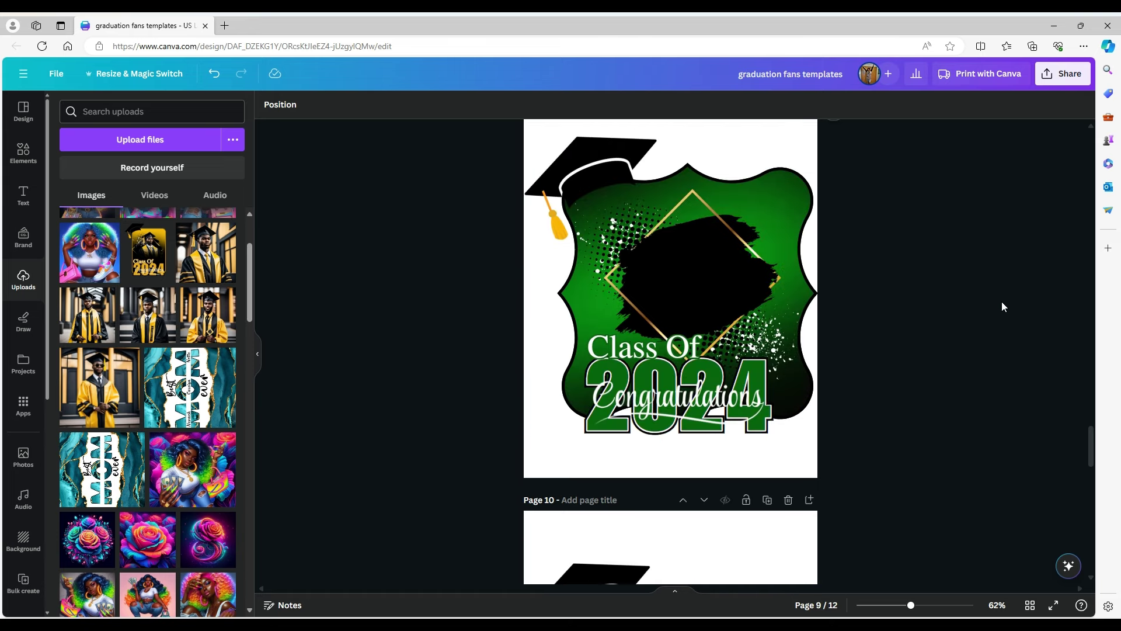
scroll(1001, 301, "up", 4)
scroll(1001, 301, "down", 3)
scroll(1002, 303, "down", 5)
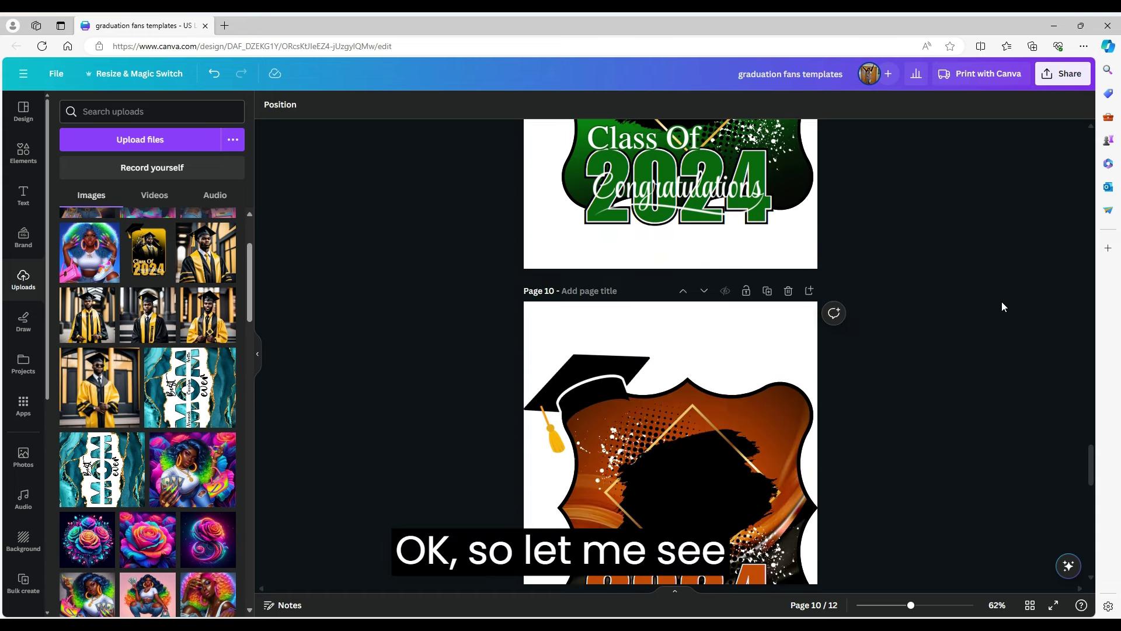
scroll(1001, 301, "down", 1)
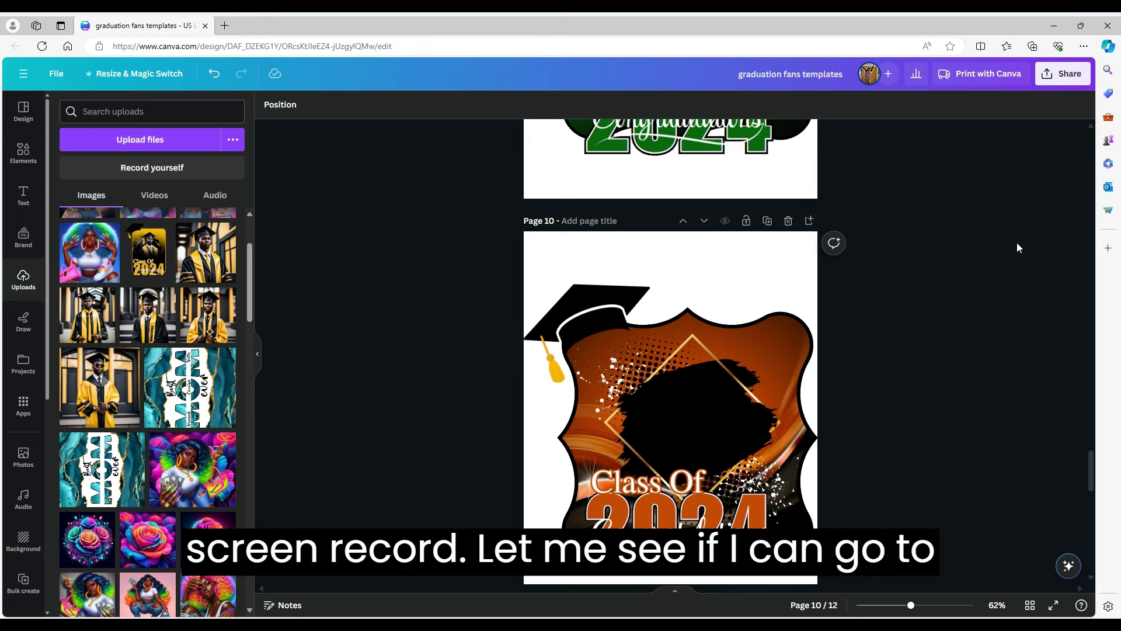
scroll(1017, 240, "down", 3)
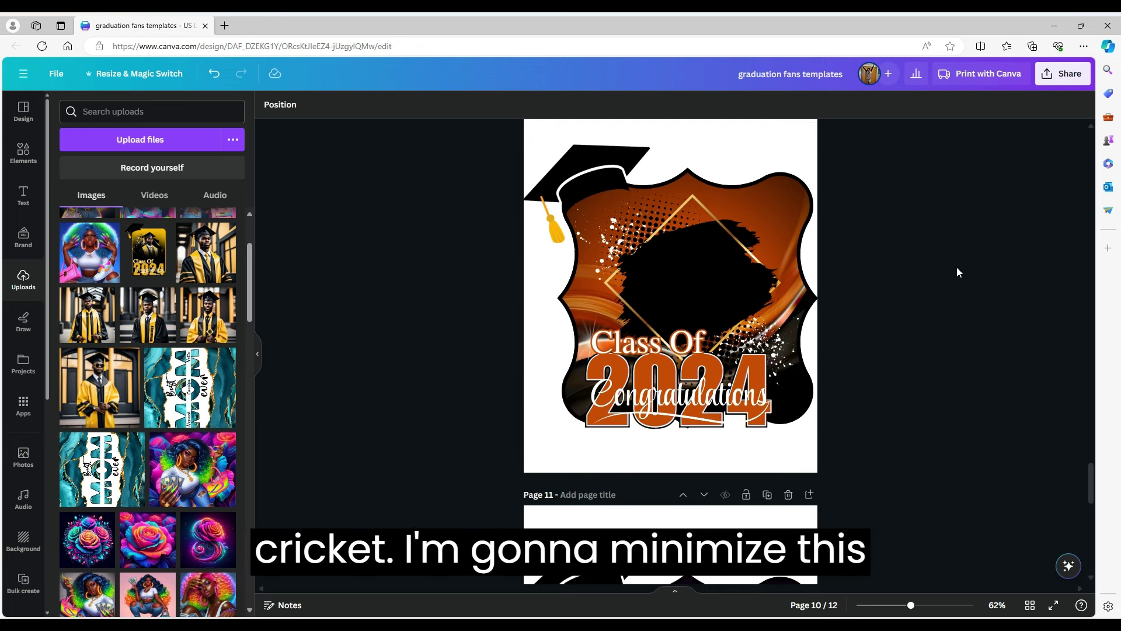
left_click(1080, 26)
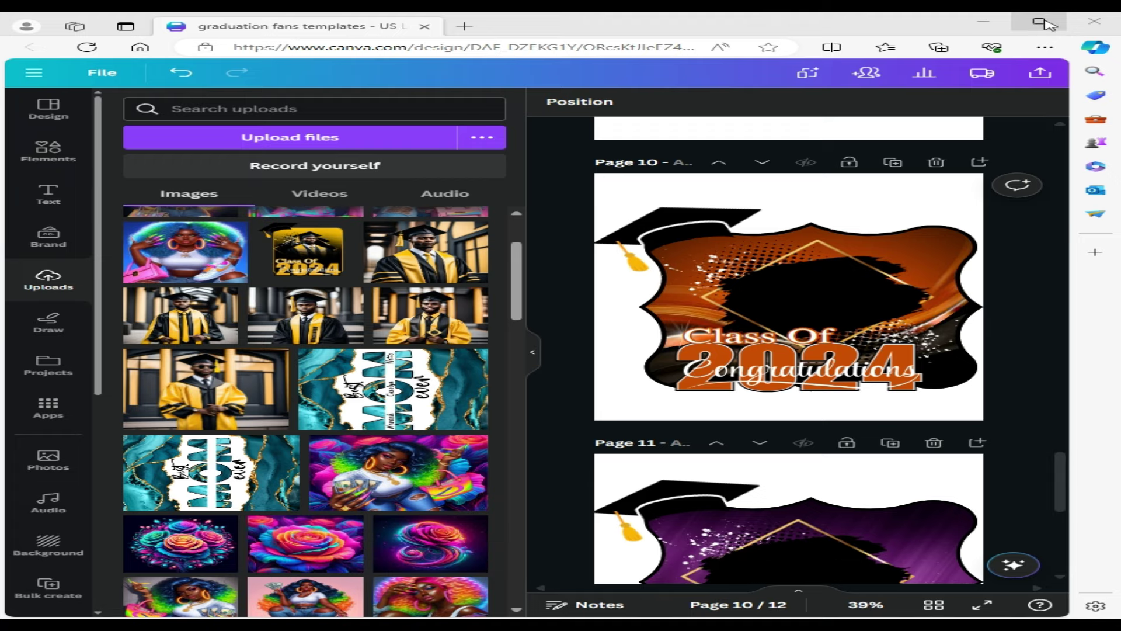
left_click(1045, 24)
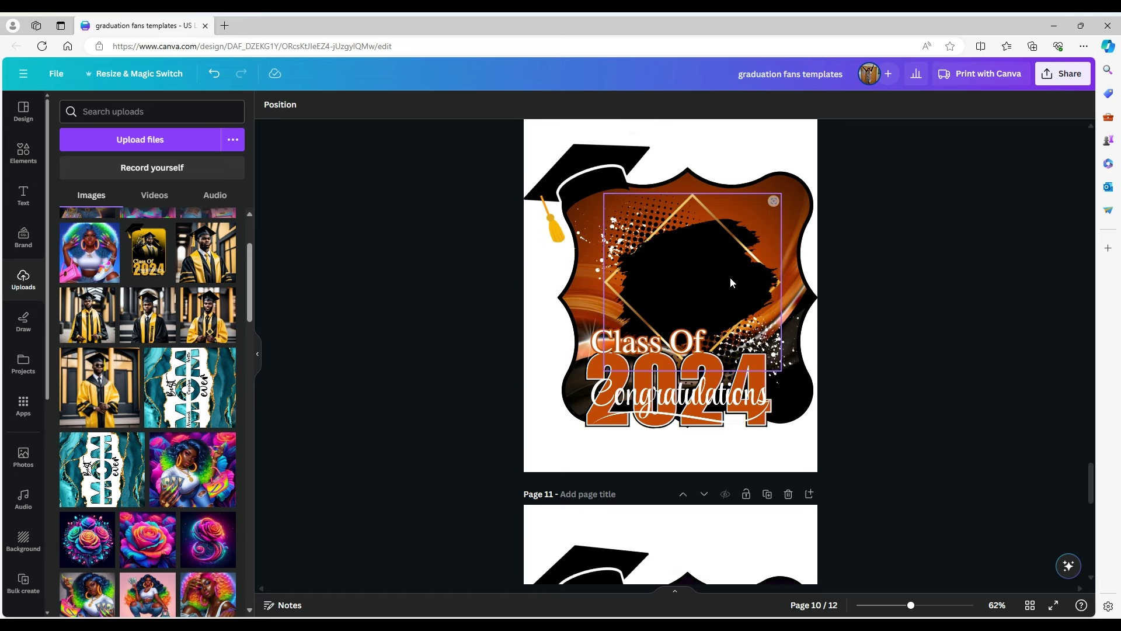
scroll(729, 278, "down", 4)
scroll(732, 276, "down", 10)
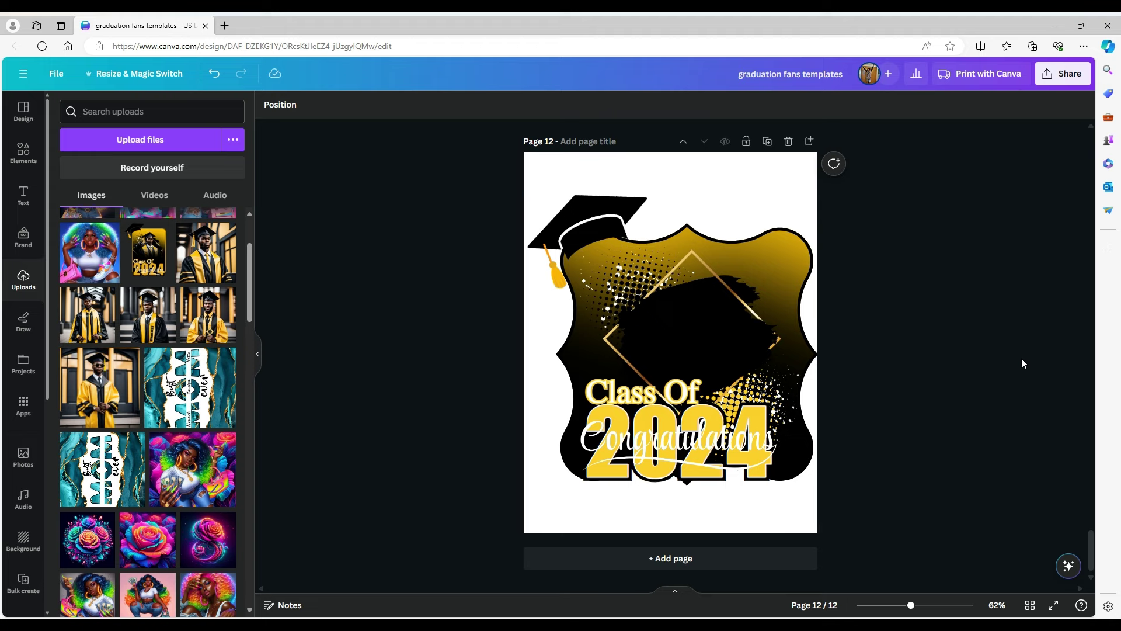
scroll(1021, 358, "up", 6)
scroll(1021, 359, "up", 15)
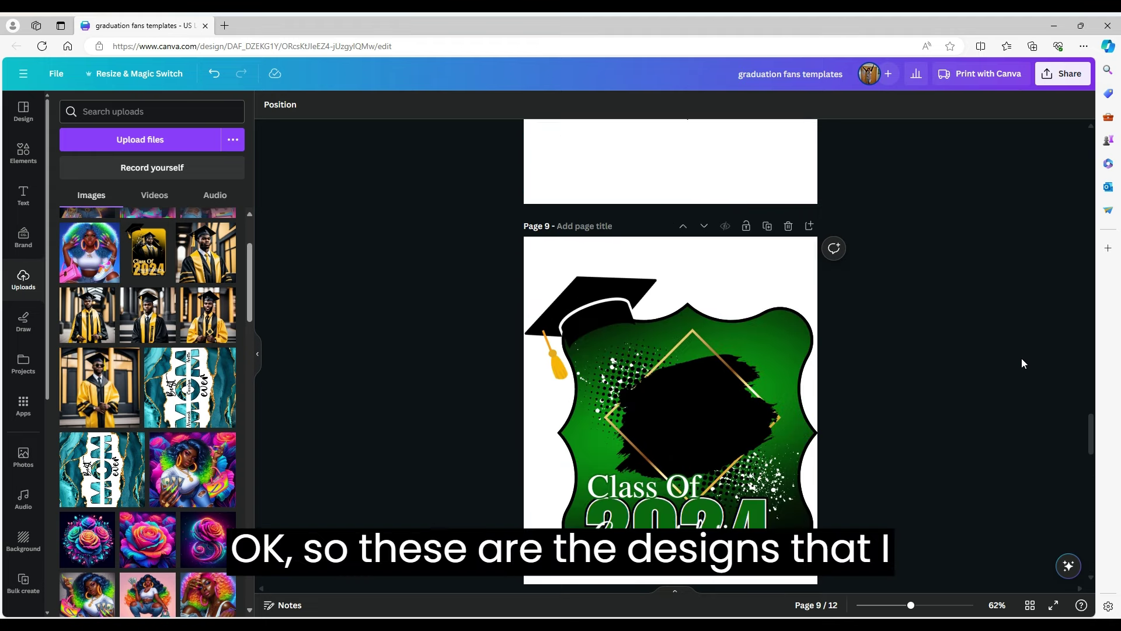
scroll(1022, 358, "up", 15)
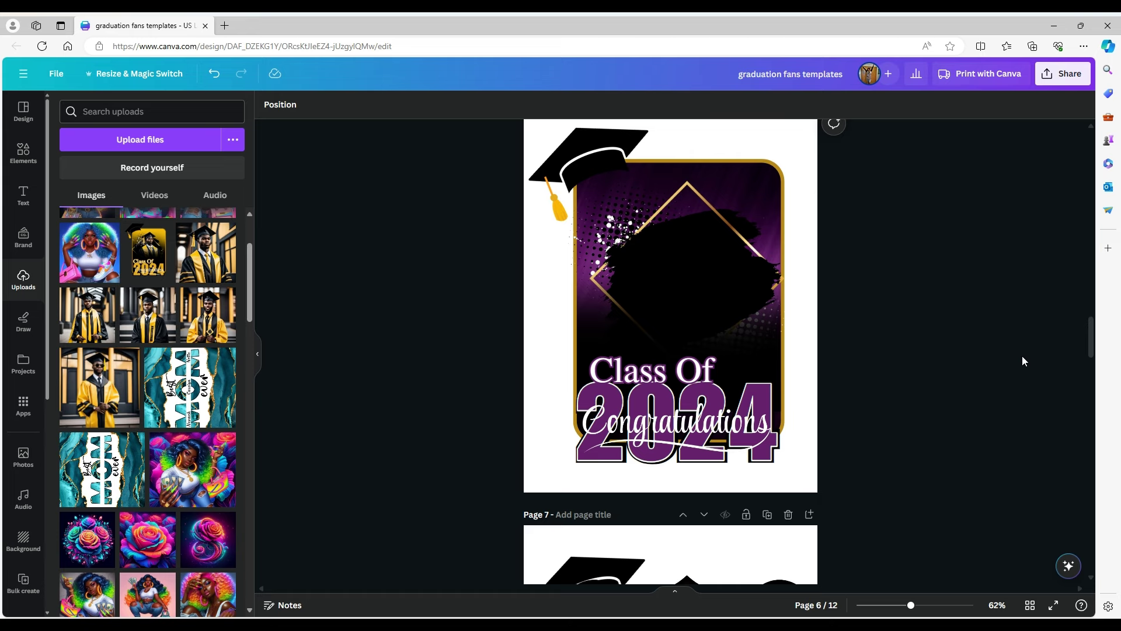
scroll(1022, 356, "down", 5)
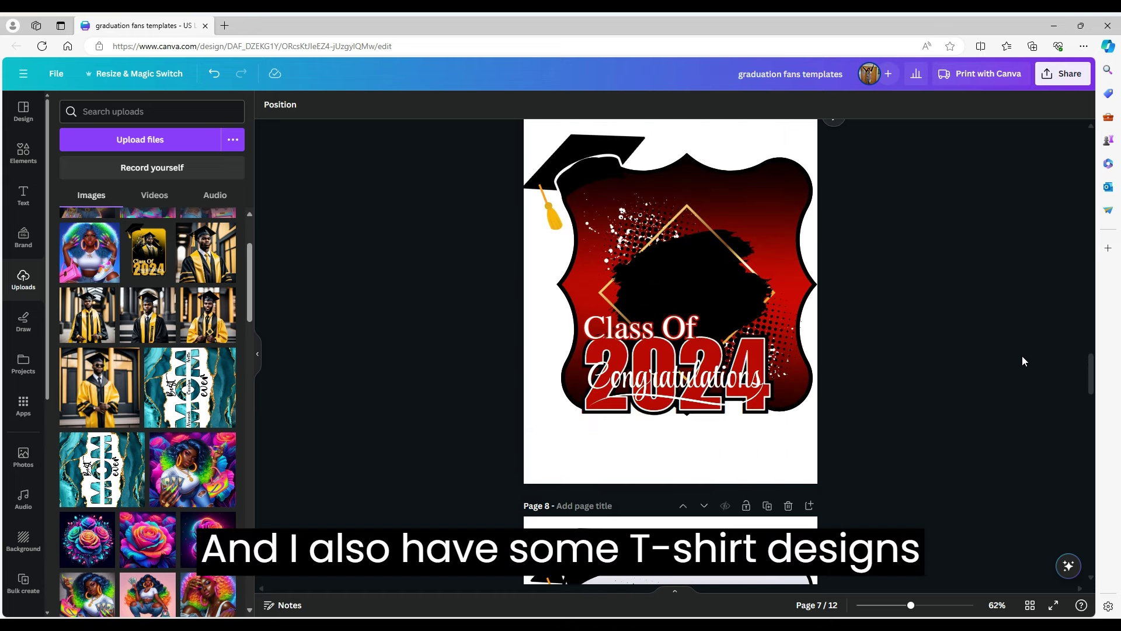
scroll(1022, 360, "down", 1)
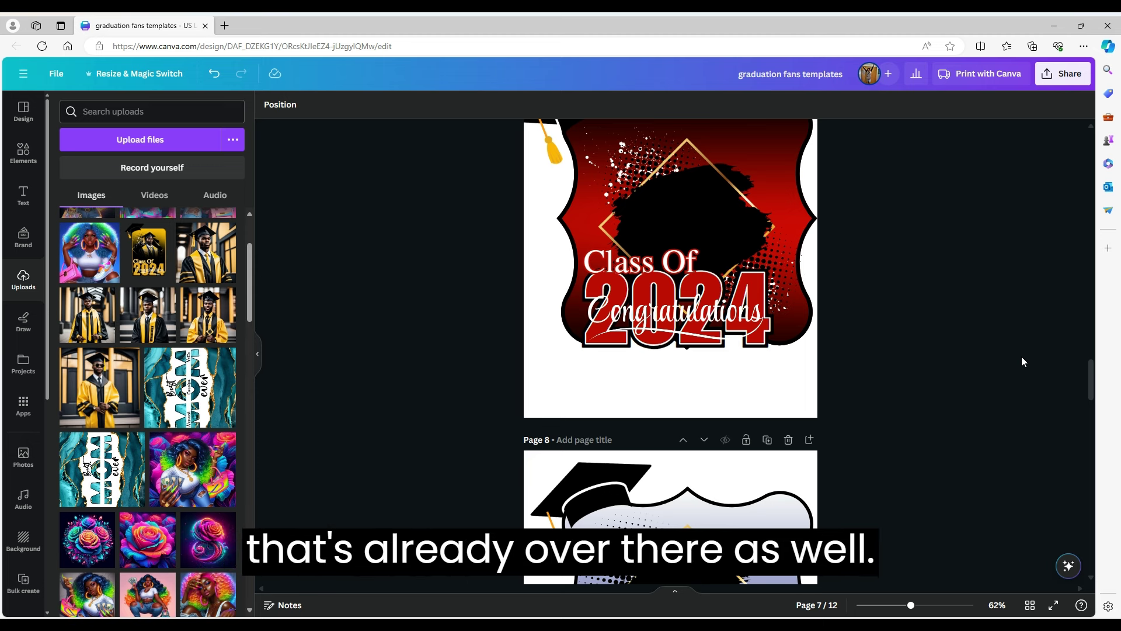
scroll(1016, 362, "down", 10)
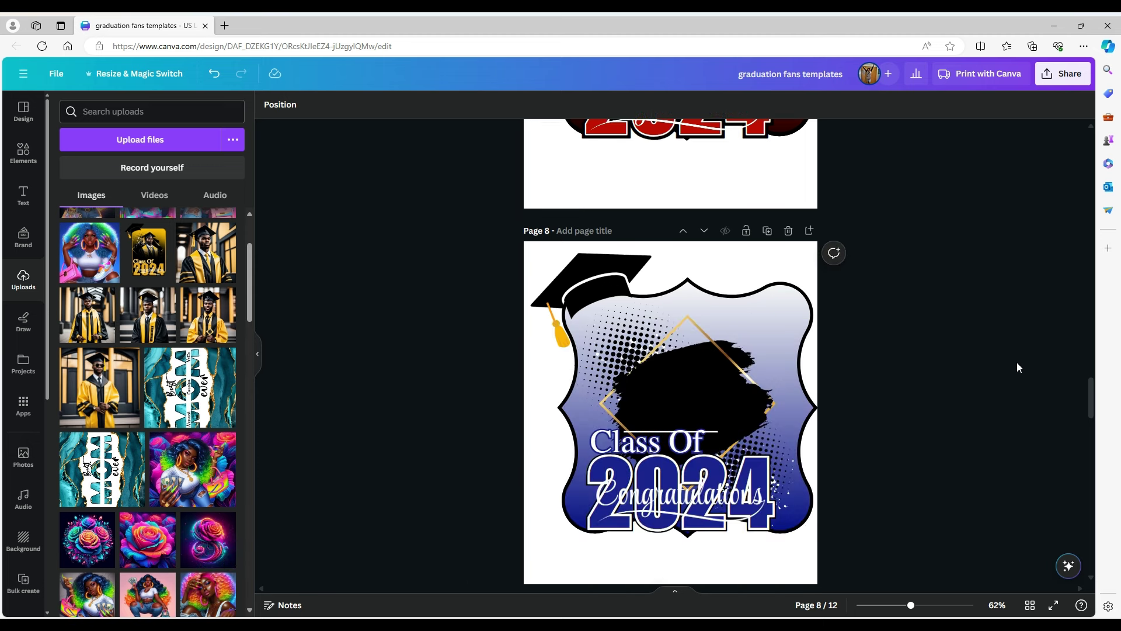
scroll(1017, 366, "down", 10)
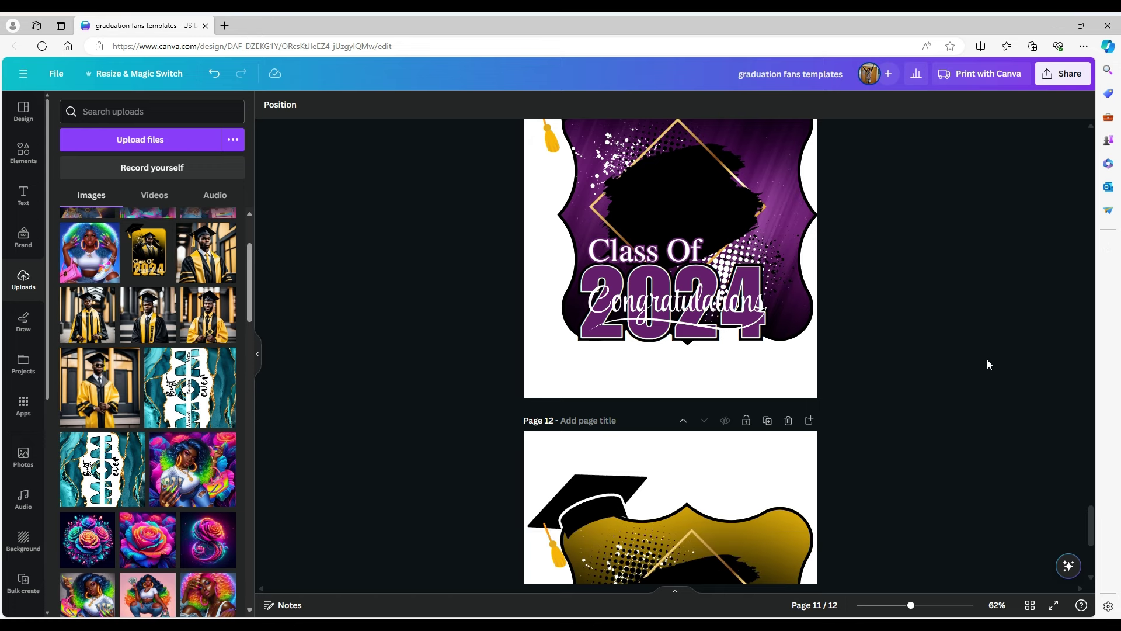
scroll(993, 348, "down", 5)
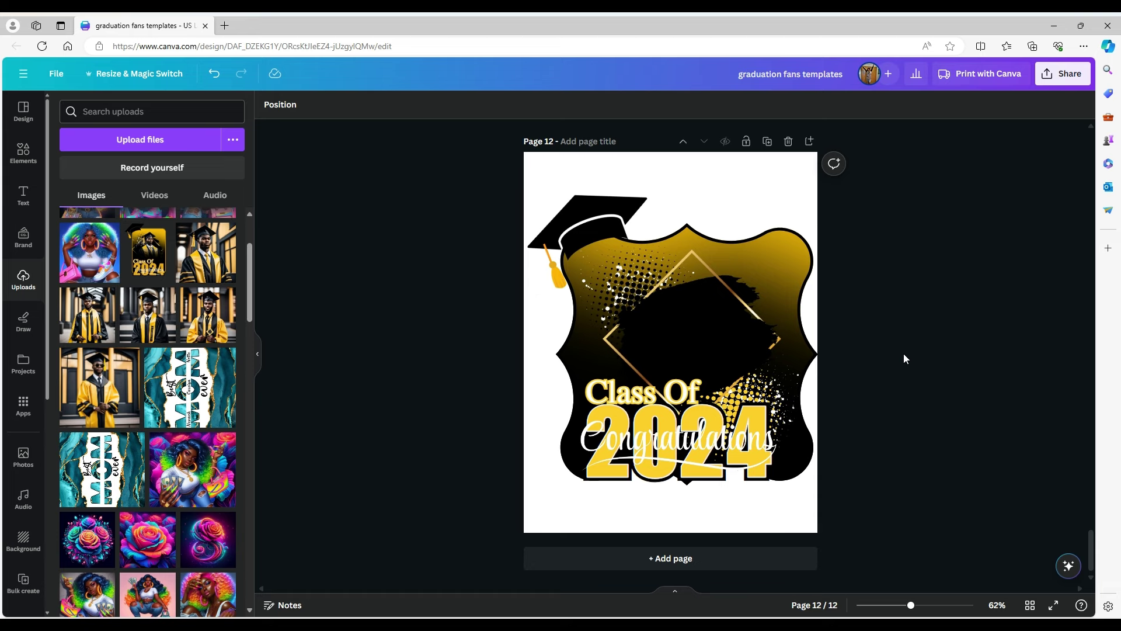
scroll(904, 352, "up", 2)
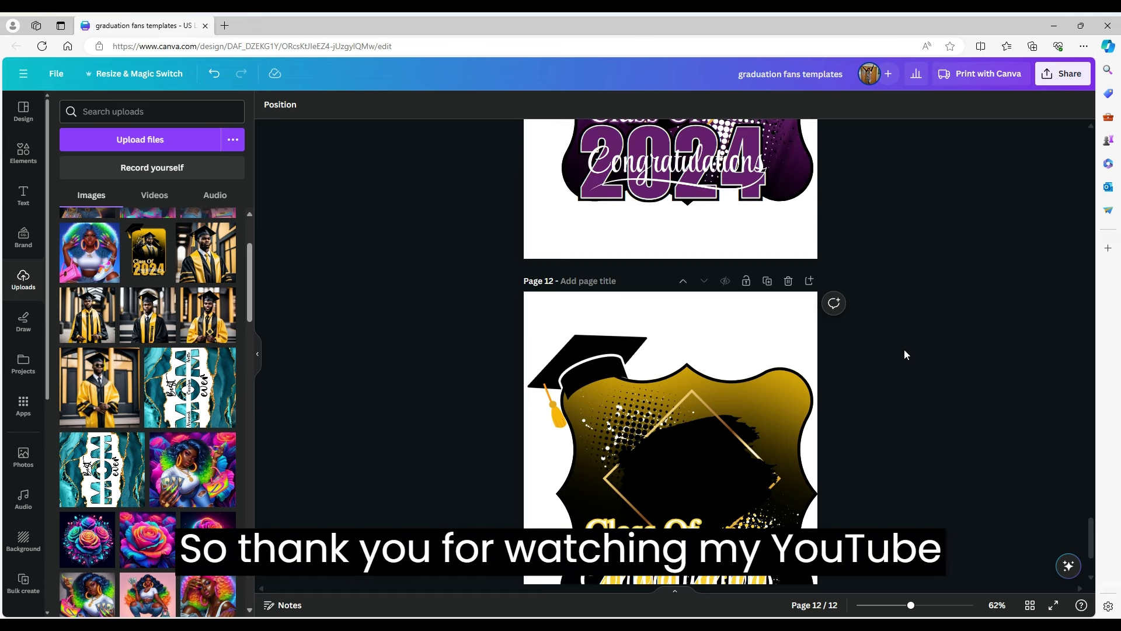
scroll(904, 351, "up", 2)
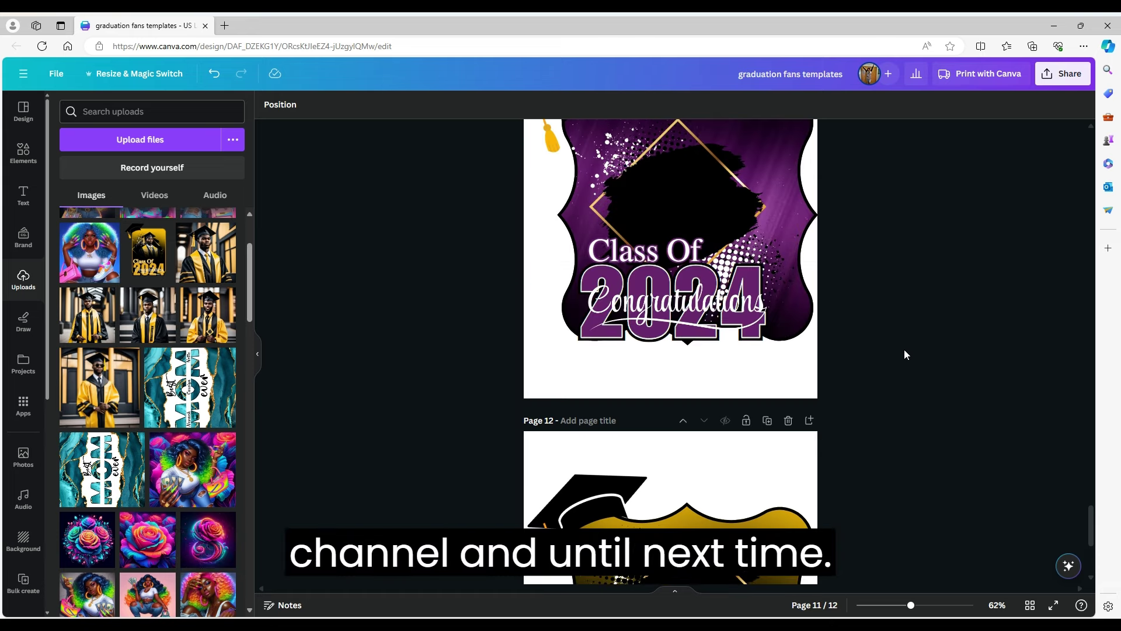